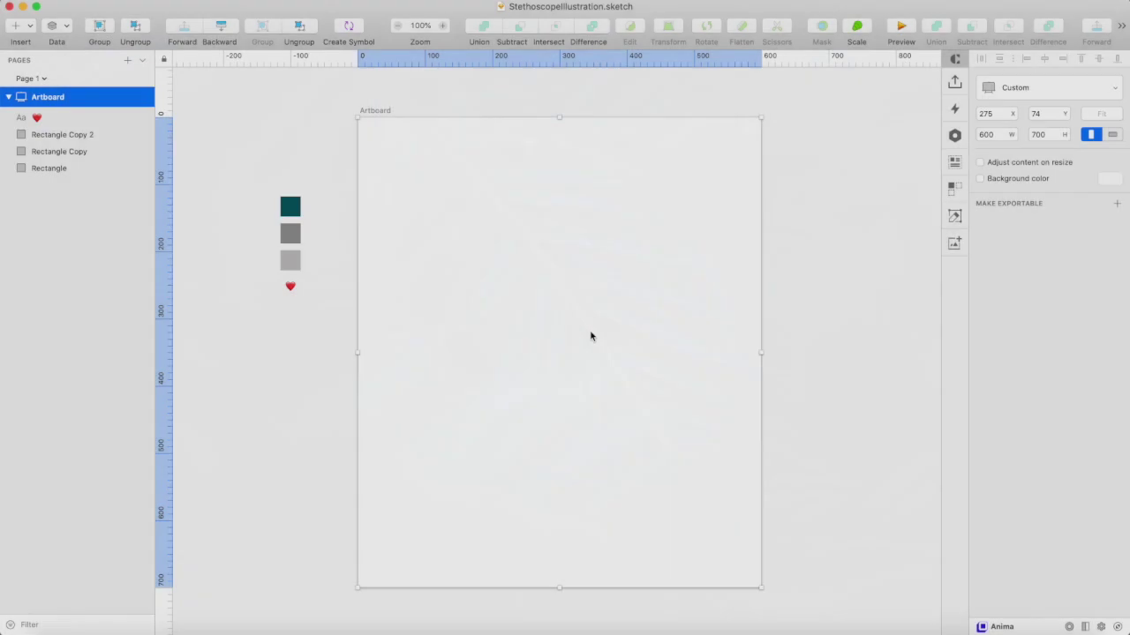
Draw an open V-shaped headset path with the Vector tool in the artboard's upper half, about 120 px wide and 73 px high
{"action": "key", "text": "v"}
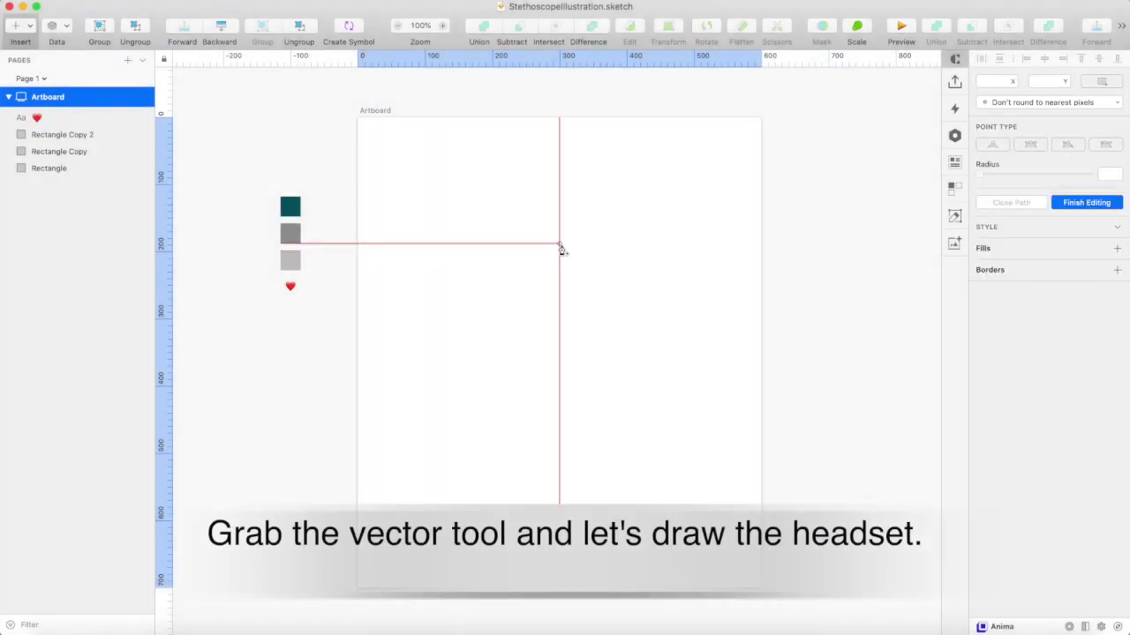
{"action": "left_click", "coordinate": [559, 246]}
{"action": "left_click", "coordinate": [574, 271]}
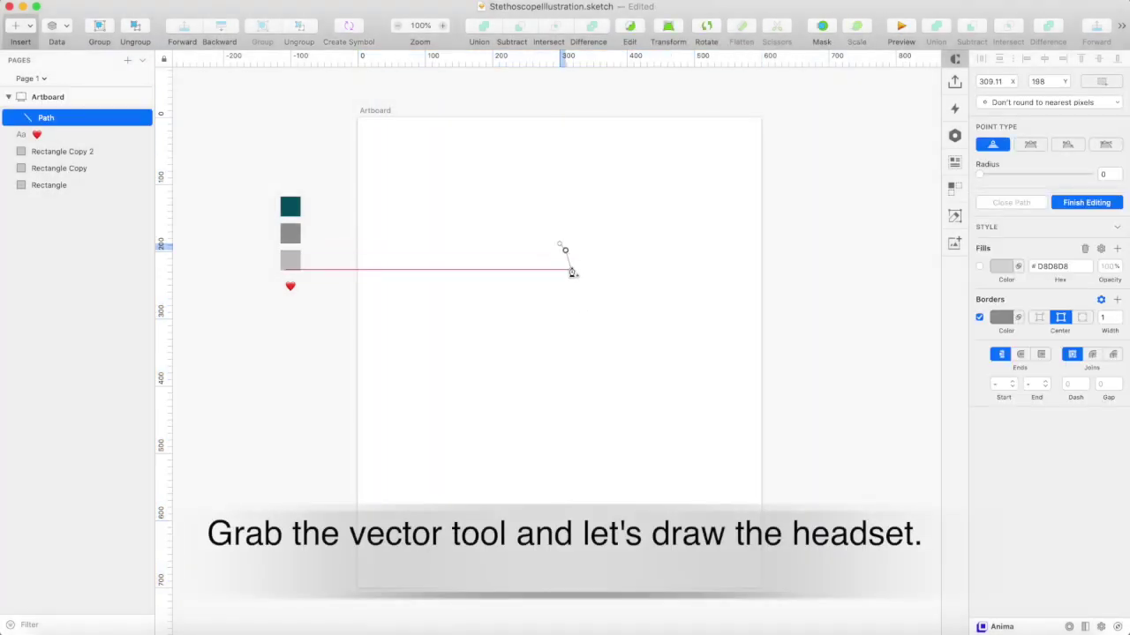
{"action": "left_click", "coordinate": [597, 292]}
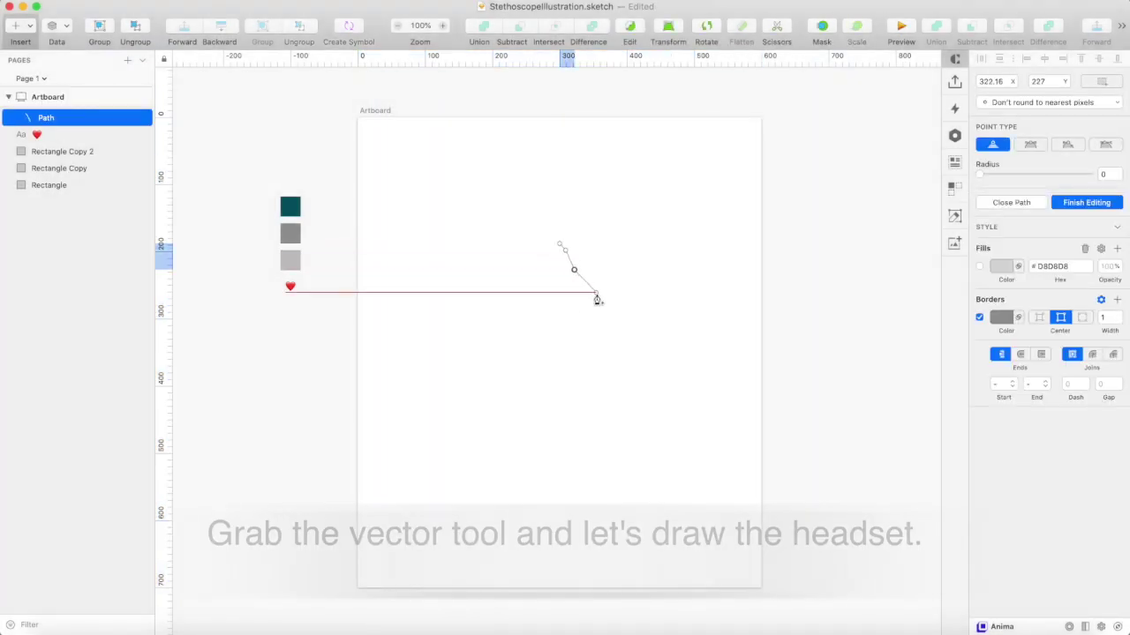
{"action": "left_click", "coordinate": [623, 270]}
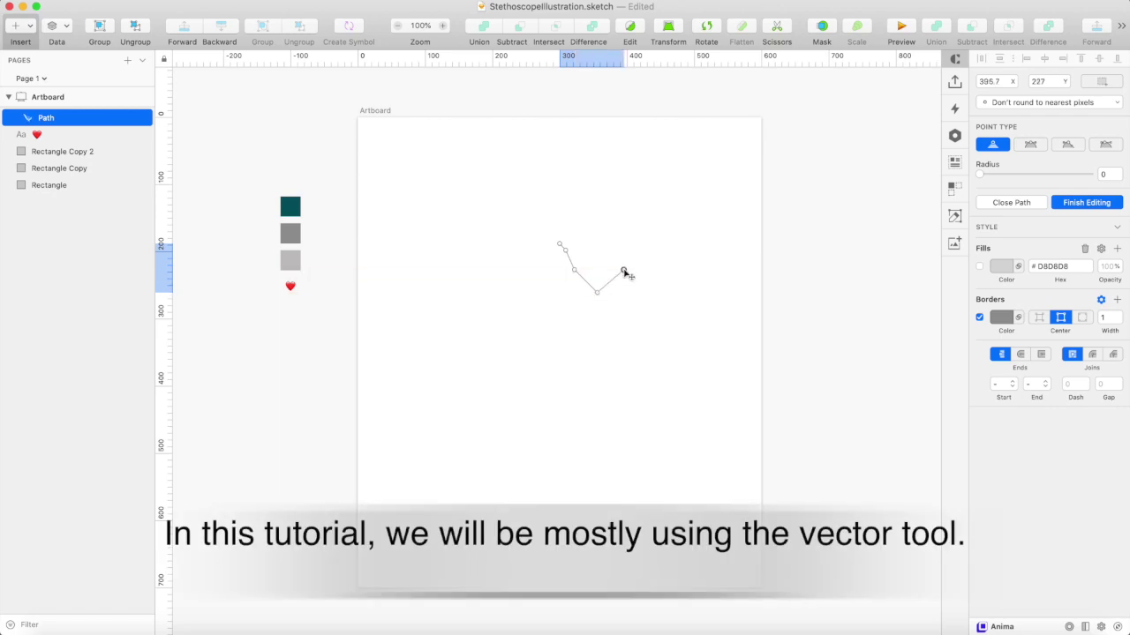
{"action": "left_click", "coordinate": [635, 250]}
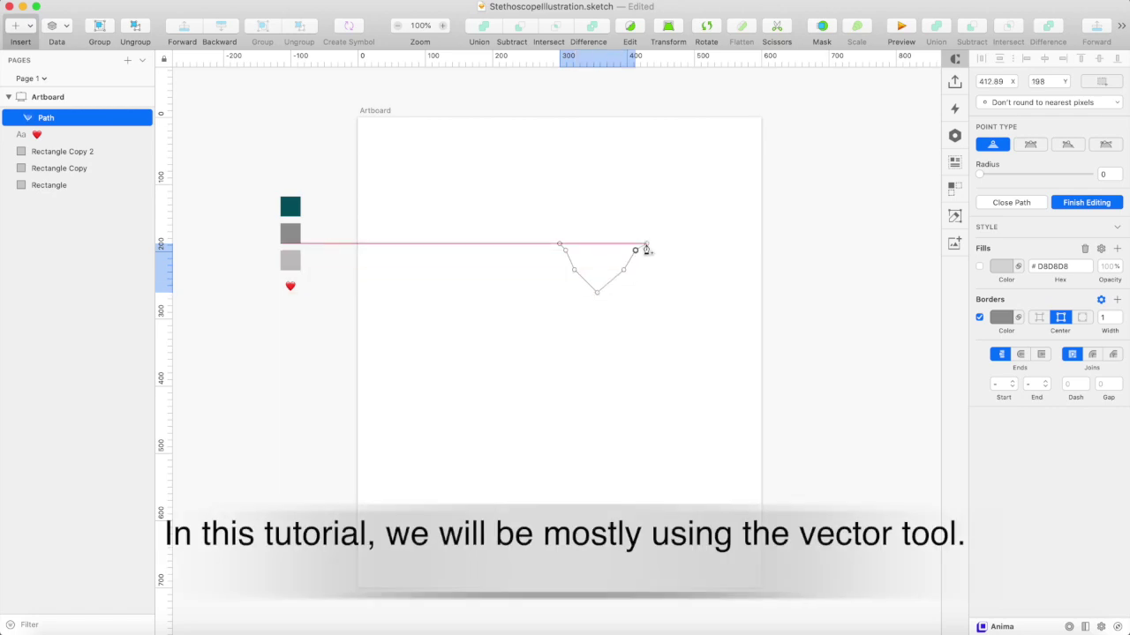
{"action": "left_click", "coordinate": [644, 244]}
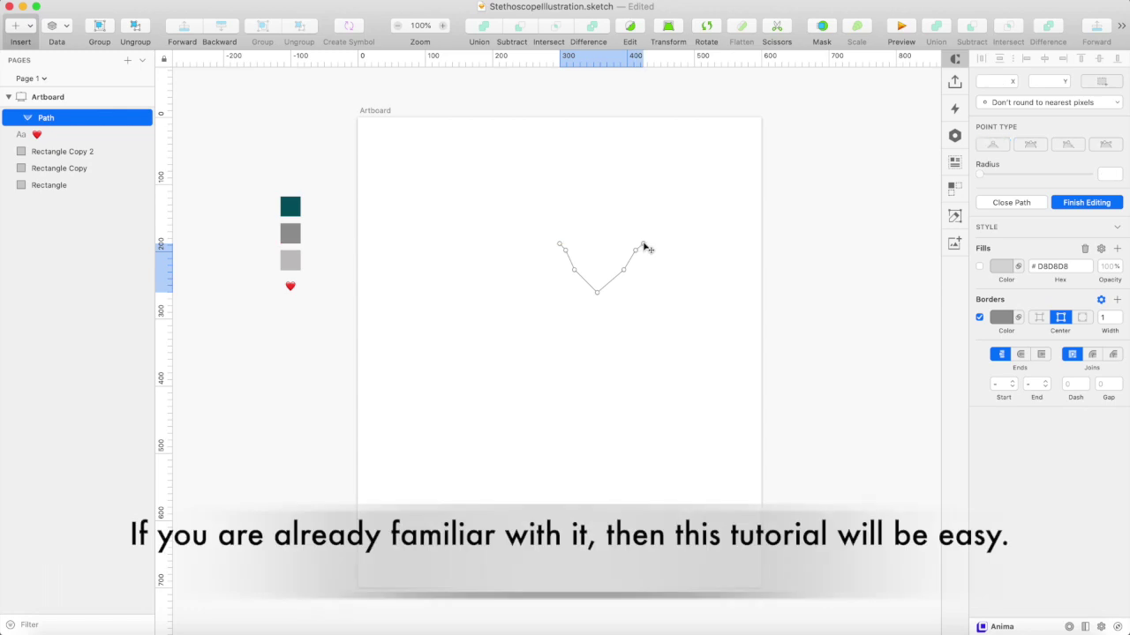
Curve the headset's two sides by making their middle points mirrored, then finish editing the path
{"action": "left_click", "coordinate": [624, 270]}
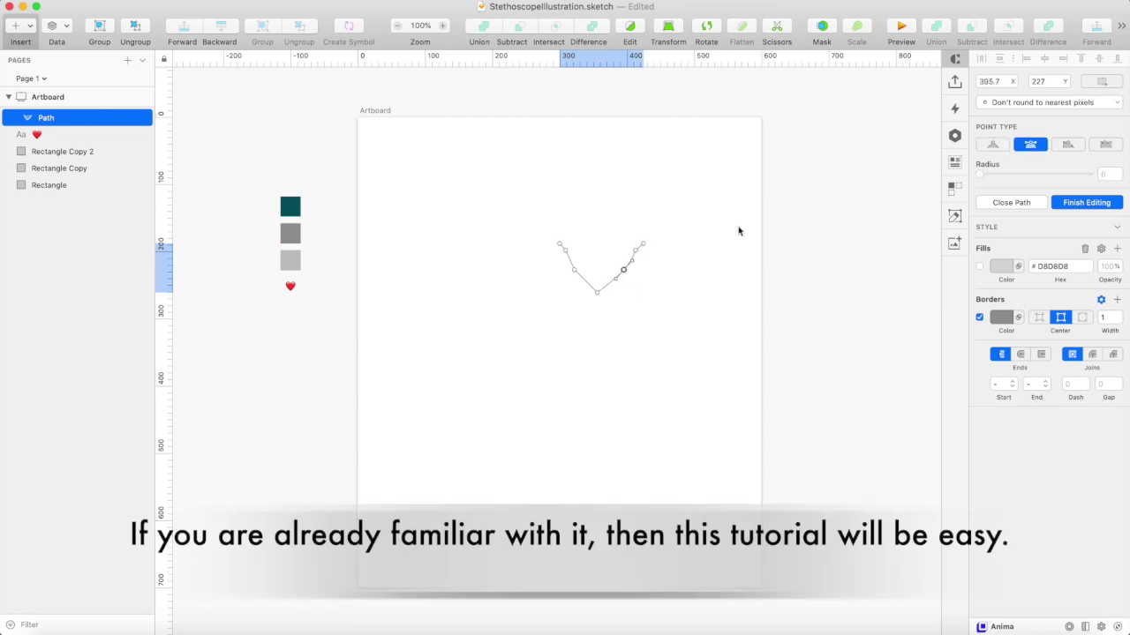
{"action": "left_click", "coordinate": [575, 271]}
{"action": "left_click", "coordinate": [1030, 144]}
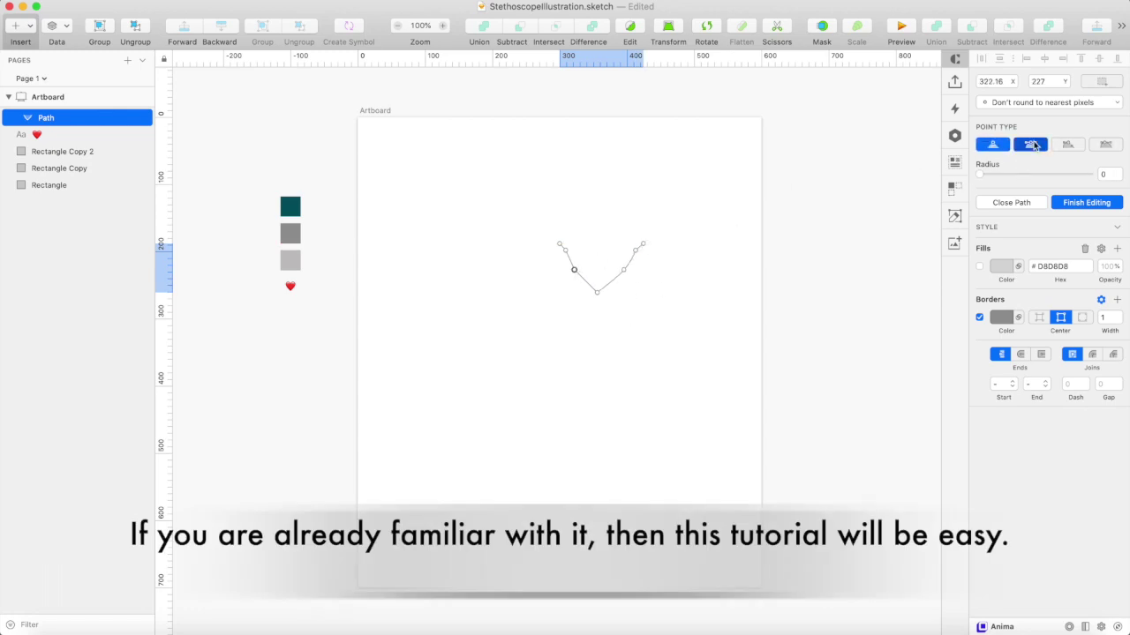
{"action": "left_click", "coordinate": [681, 326]}
{"action": "left_click", "coordinate": [681, 325]}
Set the headset path's border width to 10 with rounded ends and round joins
{"action": "left_click", "coordinate": [612, 285]}
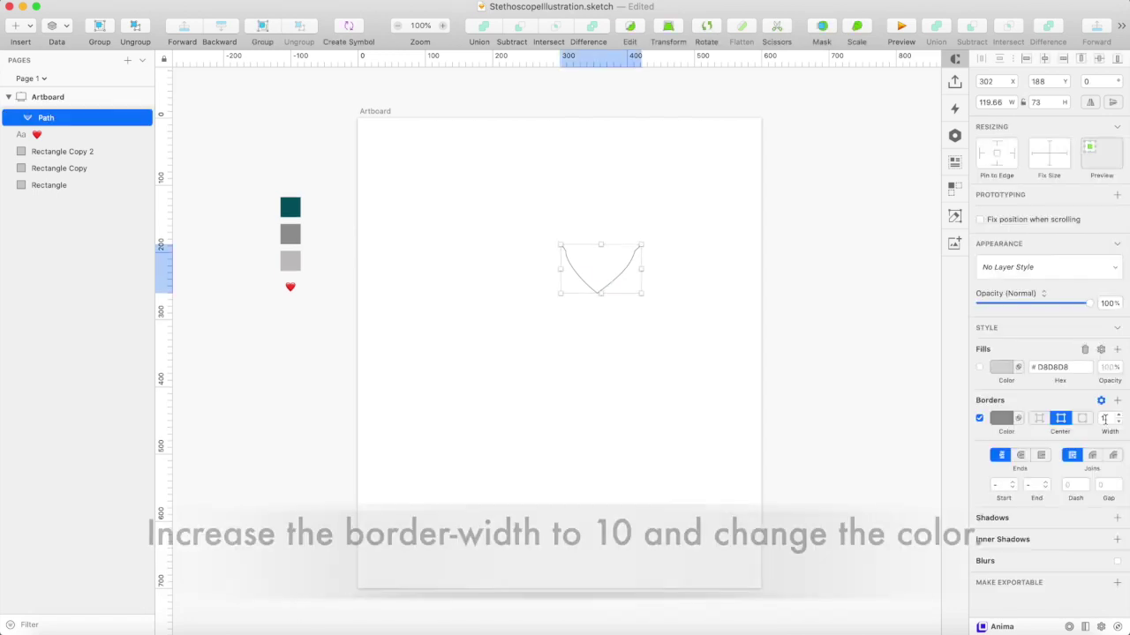
{"action": "type", "text": "10"}
{"action": "key", "text": "Tab"}
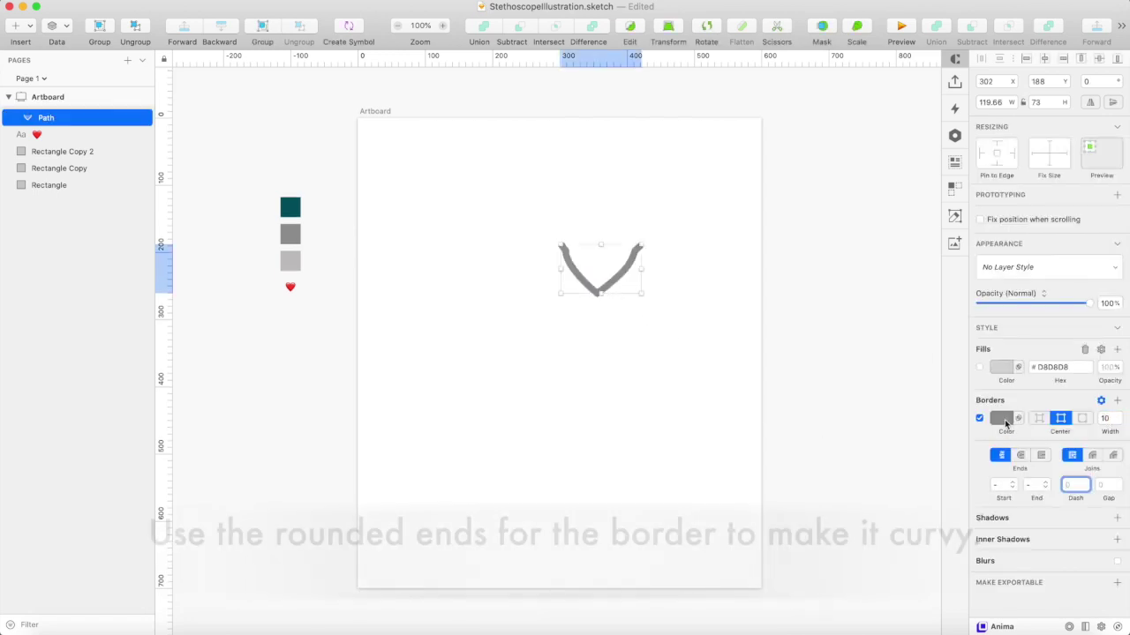
{"action": "left_click", "coordinate": [1021, 456]}
{"action": "left_click", "coordinate": [1098, 458]}
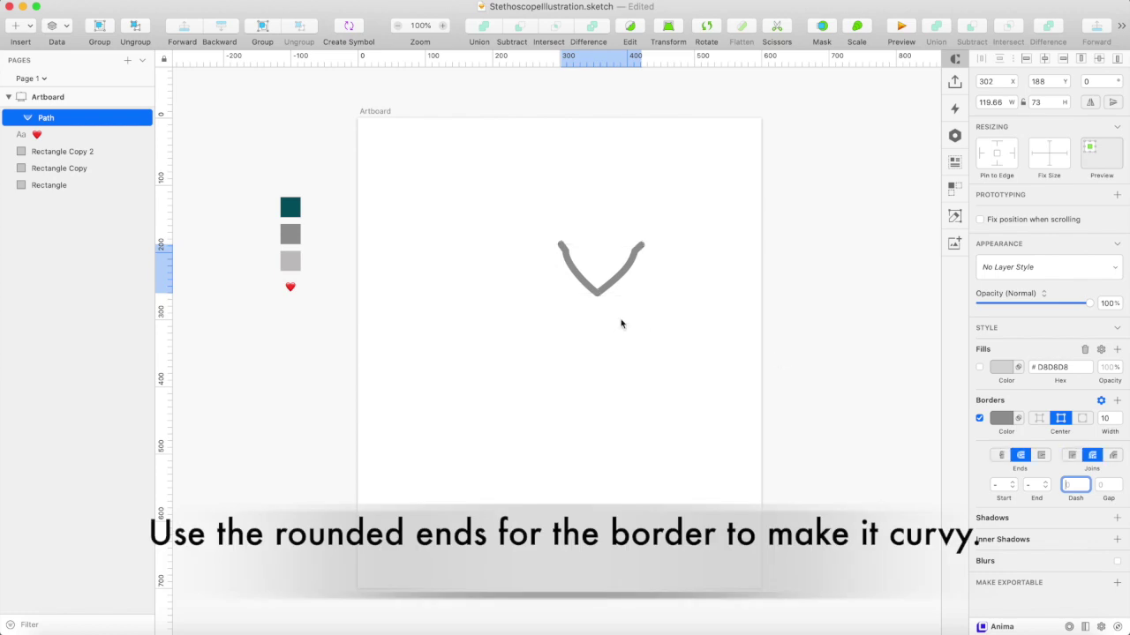
Colour the headset's border with the dark green sampled from the swatch beside the artboard
{"action": "left_click", "coordinate": [1001, 418]}
{"action": "left_click", "coordinate": [986, 558]}
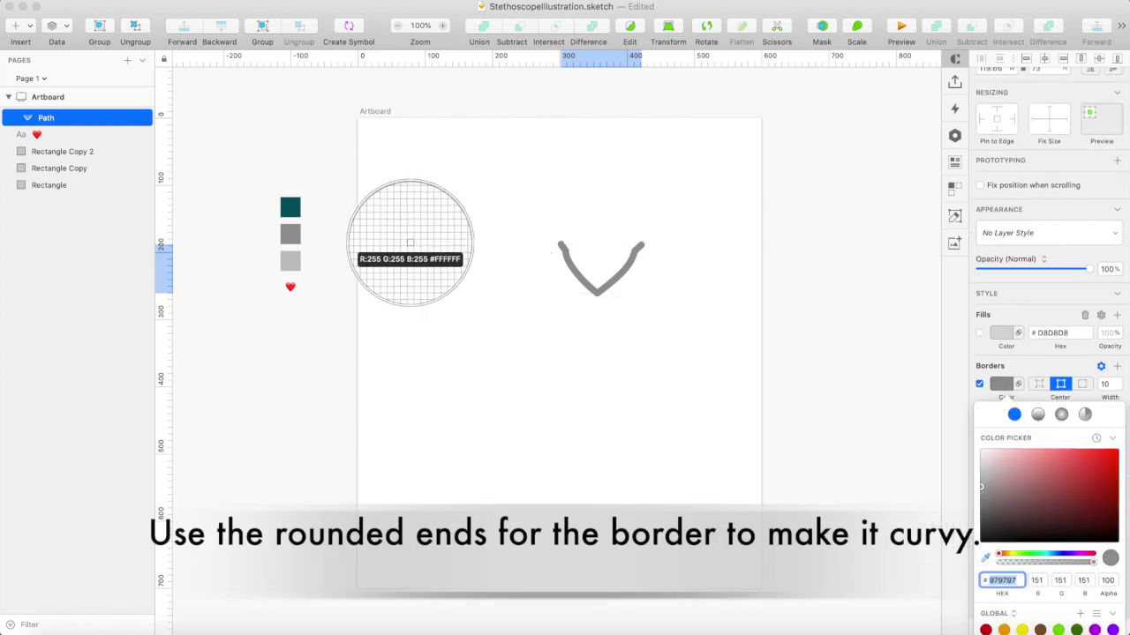
{"action": "left_click", "coordinate": [293, 206]}
Draw a three-point ear tube path rising from the headset's left end and bending right at the upper corner
{"action": "key", "text": "v"}
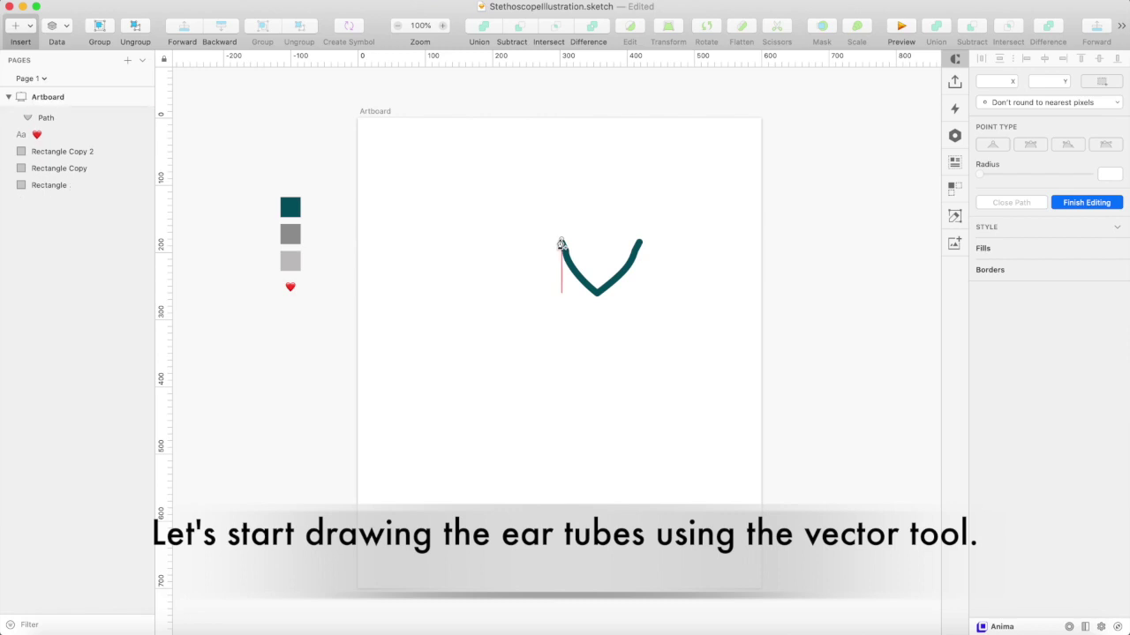
{"action": "left_click", "coordinate": [560, 241]}
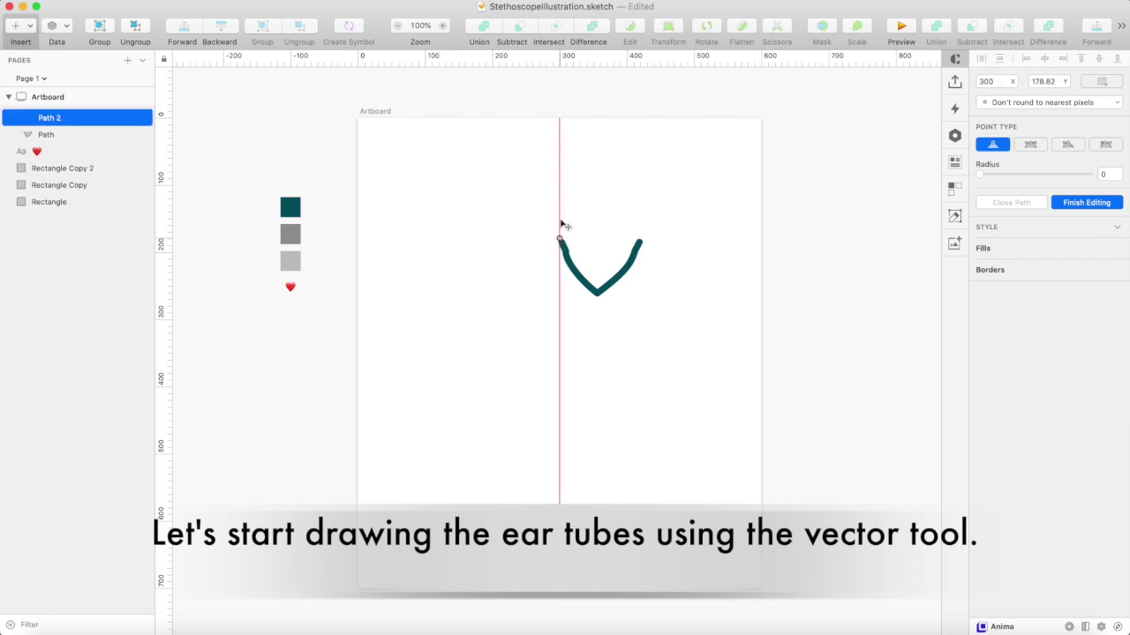
{"action": "left_click", "coordinate": [553, 171]}
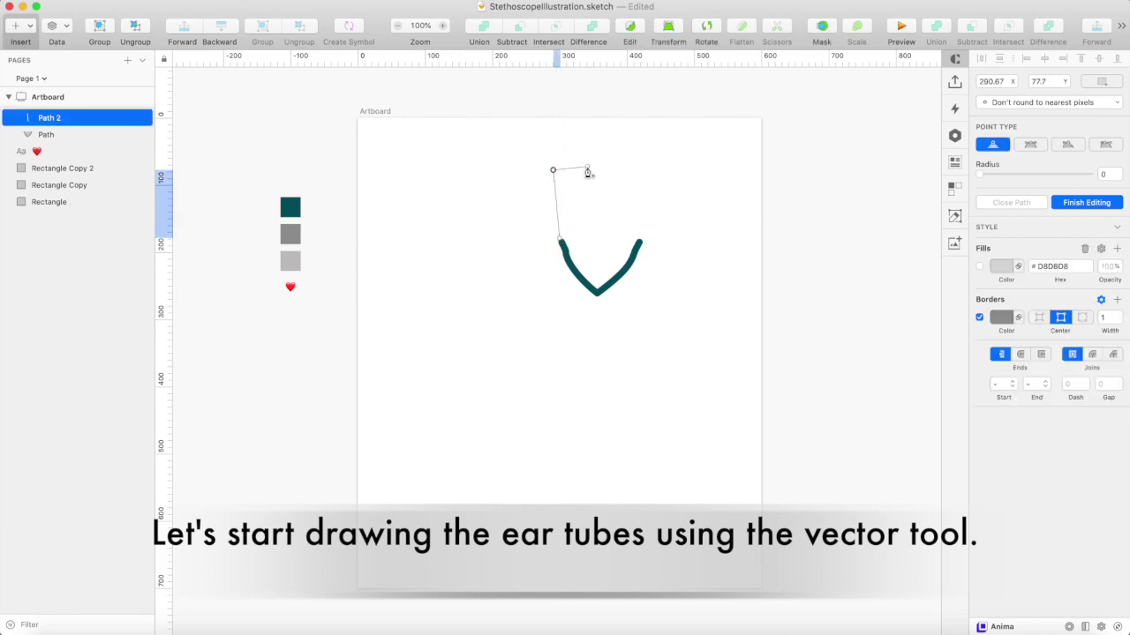
{"action": "left_click", "coordinate": [590, 170]}
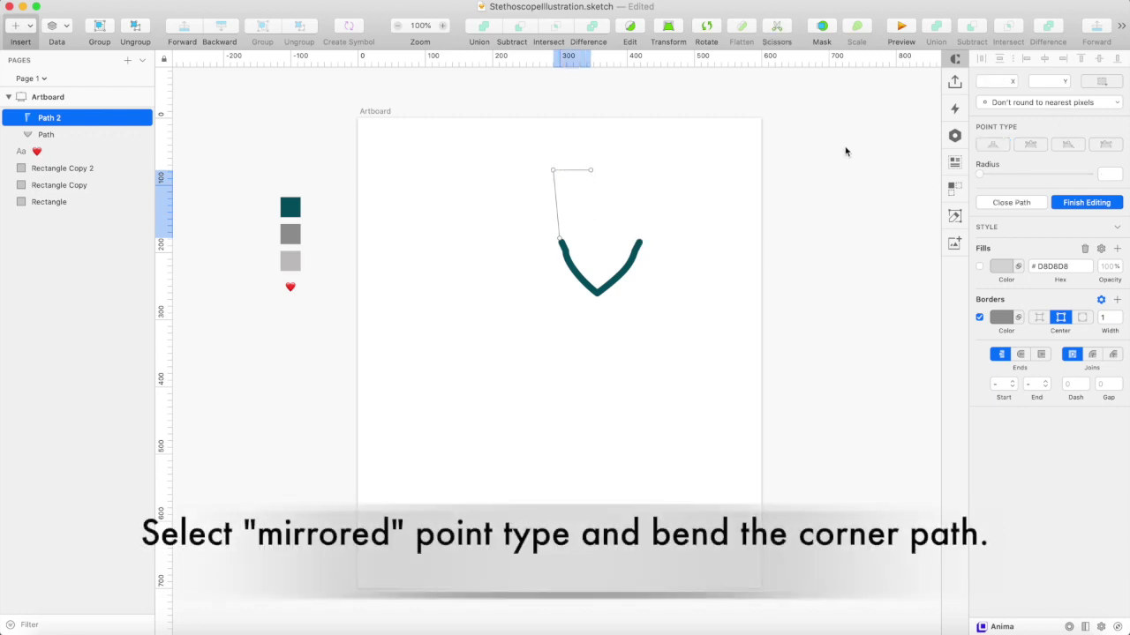
Make the ear tube's upper corner point mirrored to bend the path, then finish editing
{"action": "left_click", "coordinate": [554, 171]}
{"action": "left_click", "coordinate": [1031, 146]}
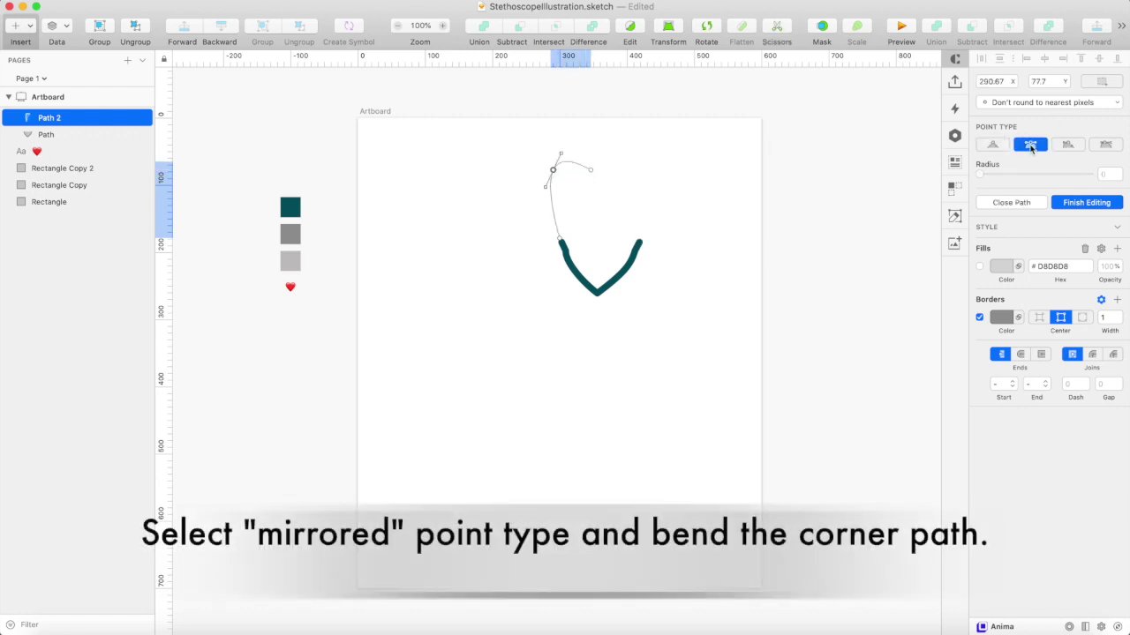
{"action": "left_click", "coordinate": [744, 164]}
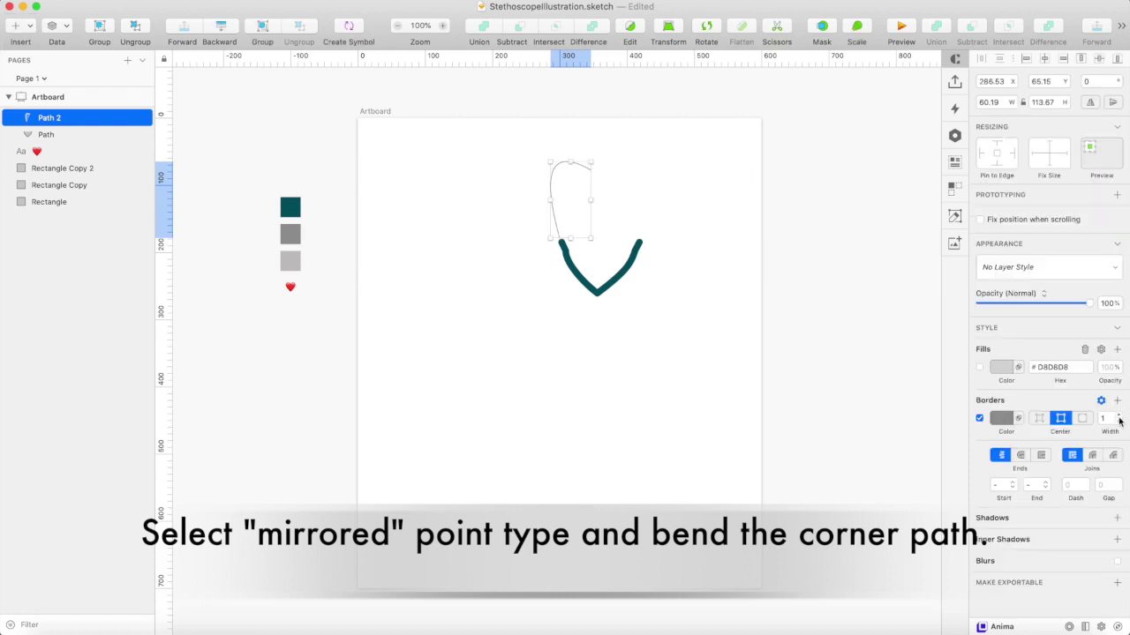
Set the ear tube's border width to 4 and nudge the tube 1 px right and 2 px down
{"action": "left_click", "coordinate": [1119, 418]}
{"action": "left_click", "coordinate": [1119, 419]}
{"action": "left_click", "coordinate": [1119, 418]}
{"action": "key", "text": "Down"}
{"action": "key", "text": "Down"}
Give the ear tube rounded ends and round joins, and place its layer behind the headset path
{"action": "key", "text": "super+plus"}
{"action": "scroll", "coordinate": [593, 233], "scroll_direction": "up", "scroll_amount": 4}
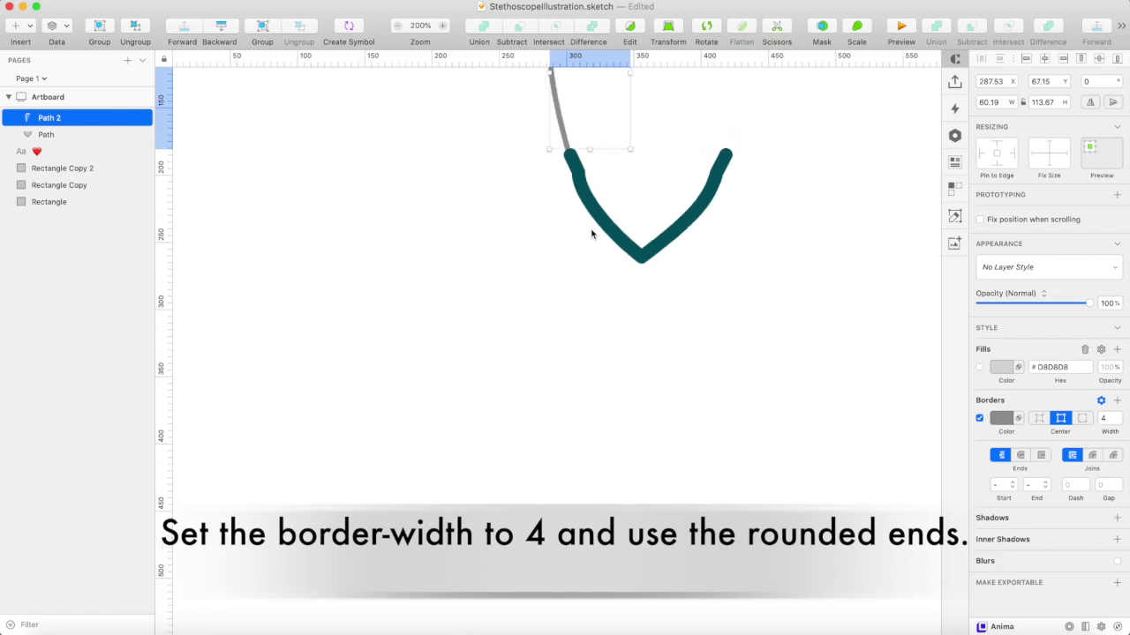
{"action": "left_click", "coordinate": [1021, 455]}
{"action": "left_click", "coordinate": [1092, 455]}
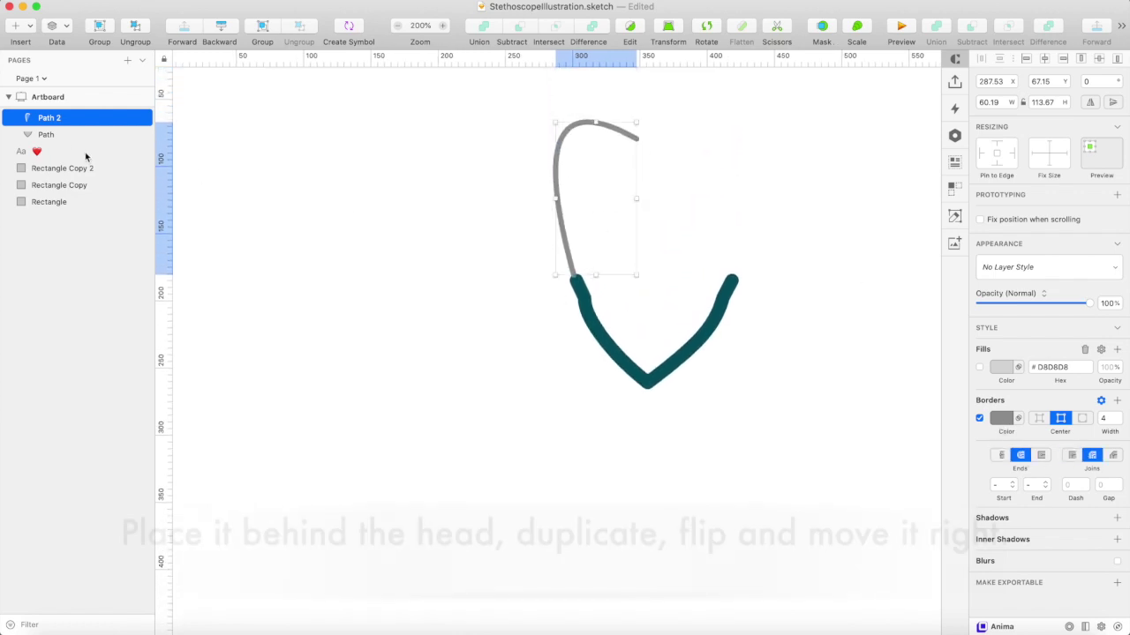
{"action": "left_click_drag", "start_coordinate": [53, 117], "coordinate": [37, 148]}
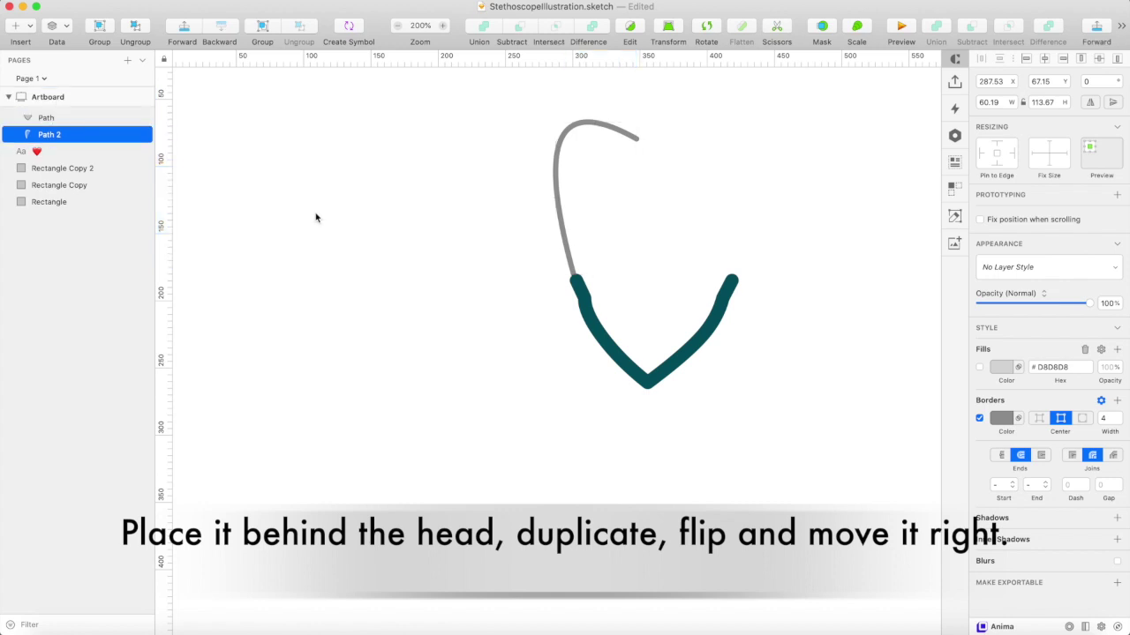
{"action": "left_click", "coordinate": [316, 217]}
Duplicate the ear tube, move the copy 120 px right and flip it horizontally
{"action": "left_click", "coordinate": [556, 169]}
{"action": "key", "text": "super+d"}
{"action": "key", "text": "shift+Right"}
{"action": "key", "text": "shift+Right"}
{"action": "key", "text": "shift+Right"}
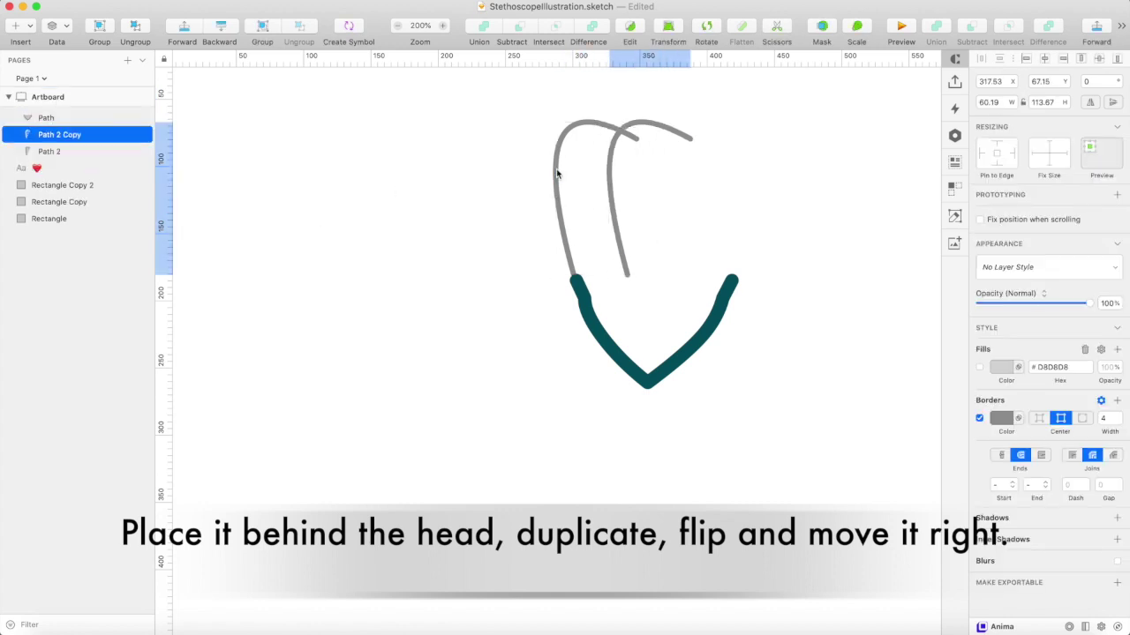
{"action": "key", "text": "shift+Right"}
{"action": "key", "text": "shift+Right"}
{"action": "key", "text": "shift+Right"}
{"action": "key", "text": "shift+Right"}
{"action": "key", "text": "shift+Right"}
{"action": "key", "text": "shift+Right"}
{"action": "key", "text": "shift+Right"}
{"action": "key", "text": "shift+Right"}
{"action": "key", "text": "shift+Right"}
{"action": "left_click", "coordinate": [1090, 102]}
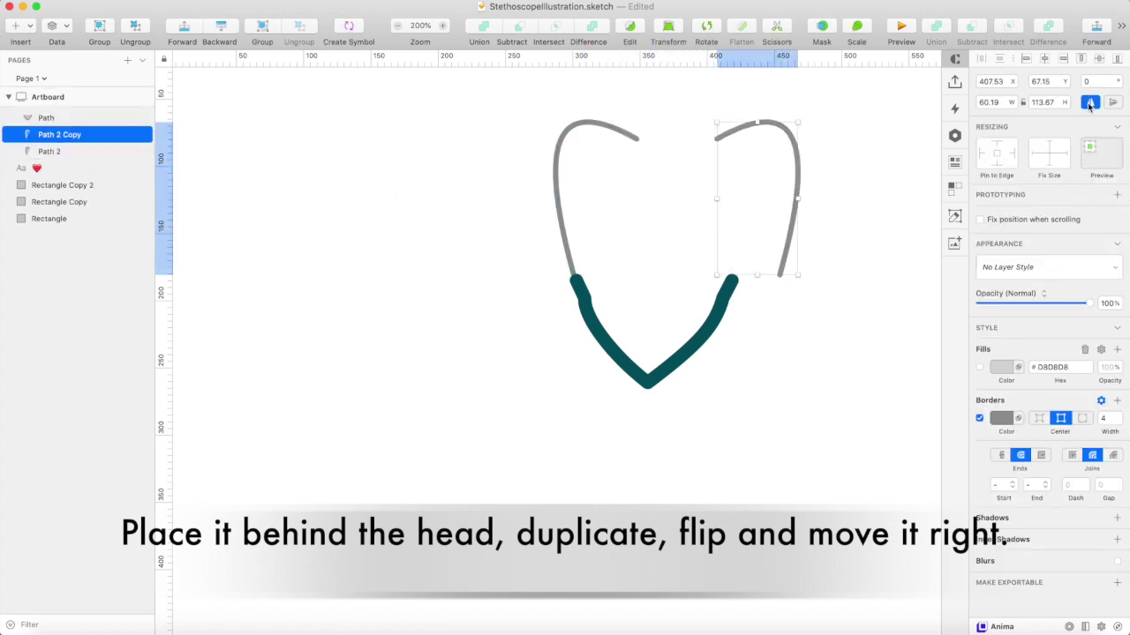
Nudge the flipped ear tube onto the headset's right end, at X 373.53 and Y 68.15
{"action": "key", "text": "shift+Left"}
{"action": "key", "text": "shift+Left"}
{"action": "key", "text": "shift+Left"}
{"action": "key", "text": "Left"}
{"action": "key", "text": "Left"}
{"action": "key", "text": "Left"}
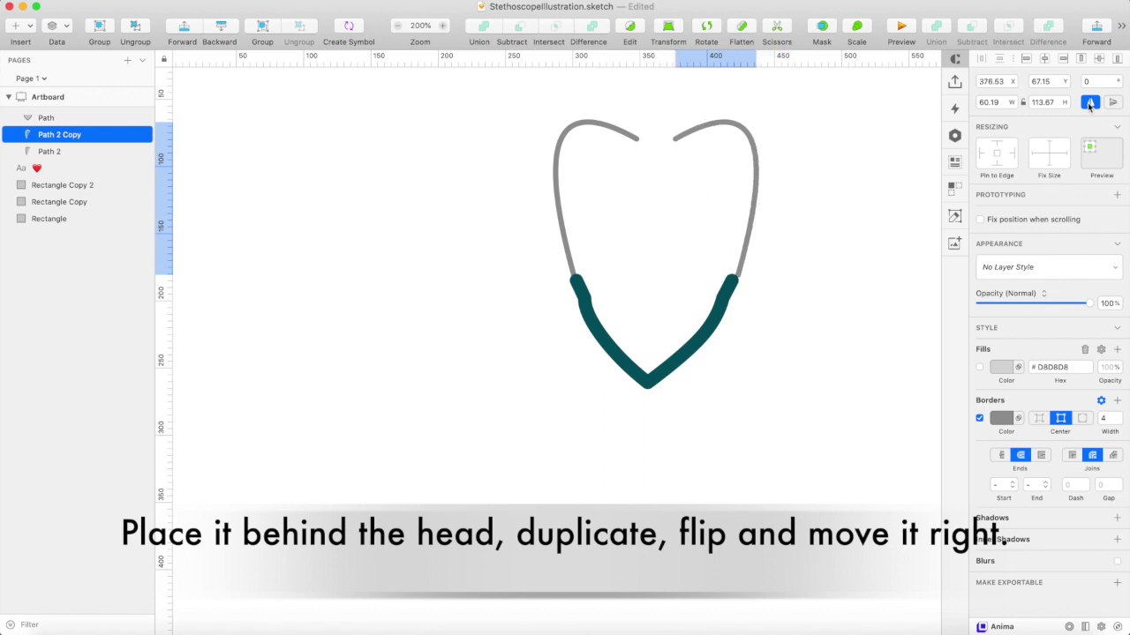
{"action": "key", "text": "Down"}
{"action": "key", "text": "Left"}
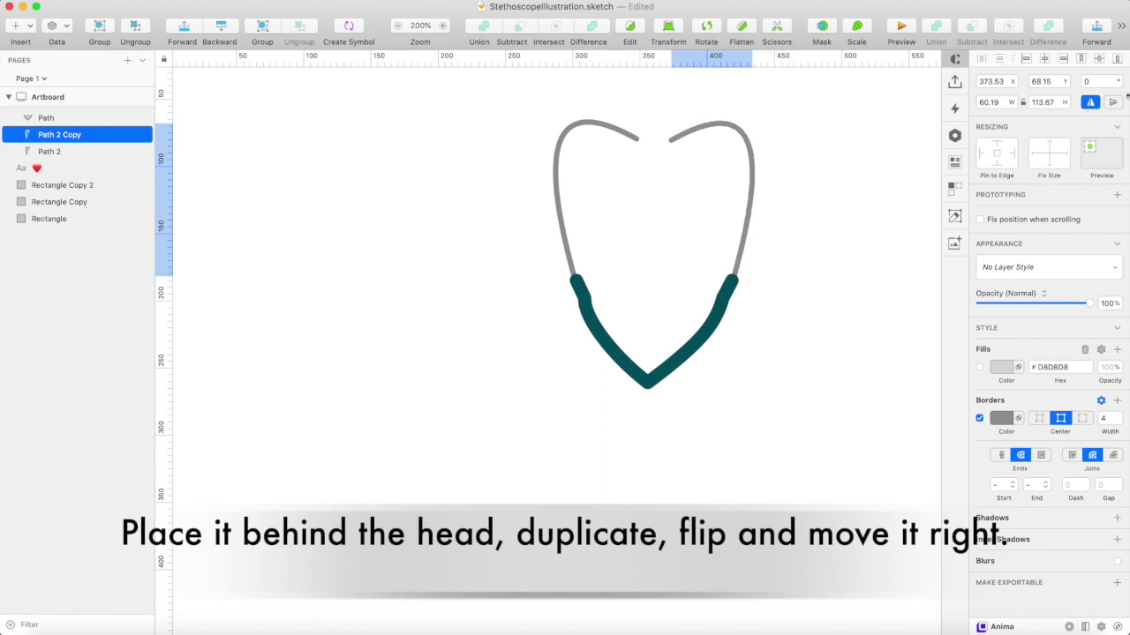
Draw a borderless 15 by 17 px rounded rectangle with a 7.5 radius as the ear tip over the left ear tube's upper end
{"action": "left_click", "coordinate": [869, 179]}
{"action": "key", "text": "u"}
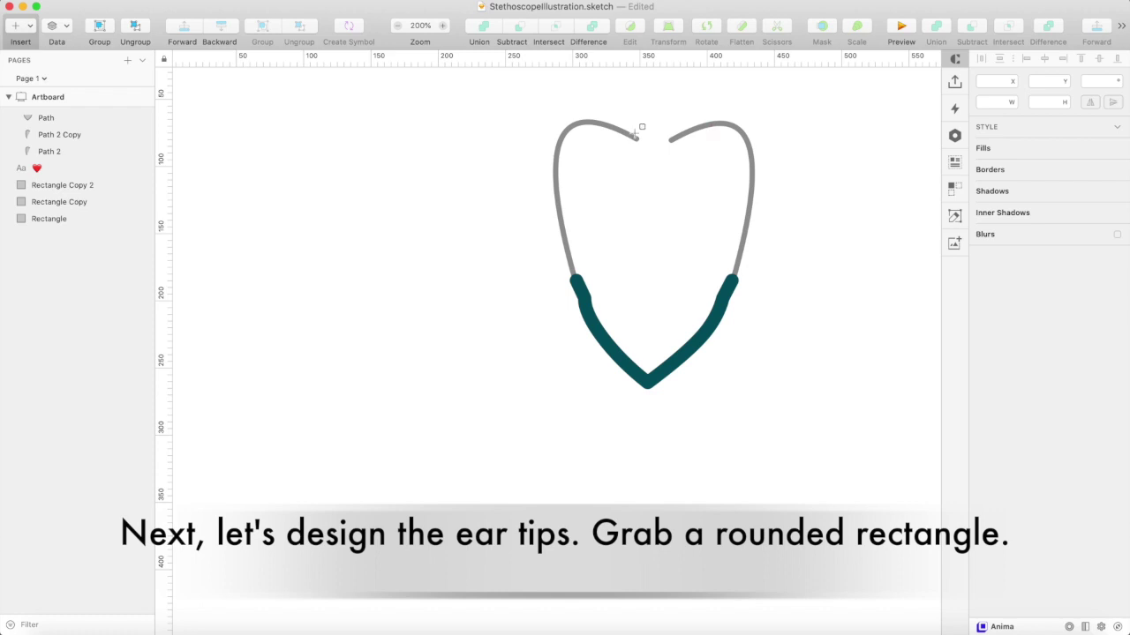
{"action": "left_click_drag", "start_coordinate": [631, 129], "coordinate": [650, 148]}
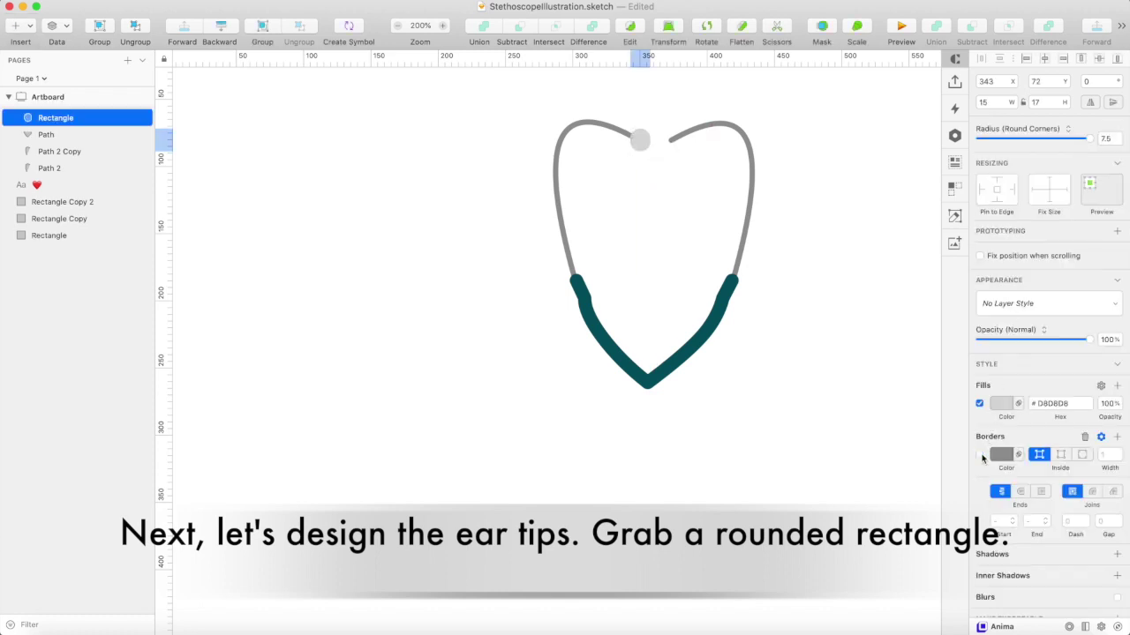
Fill the ear tip with the dark green #005762 sampled from the headset
{"action": "key", "text": "super+0"}
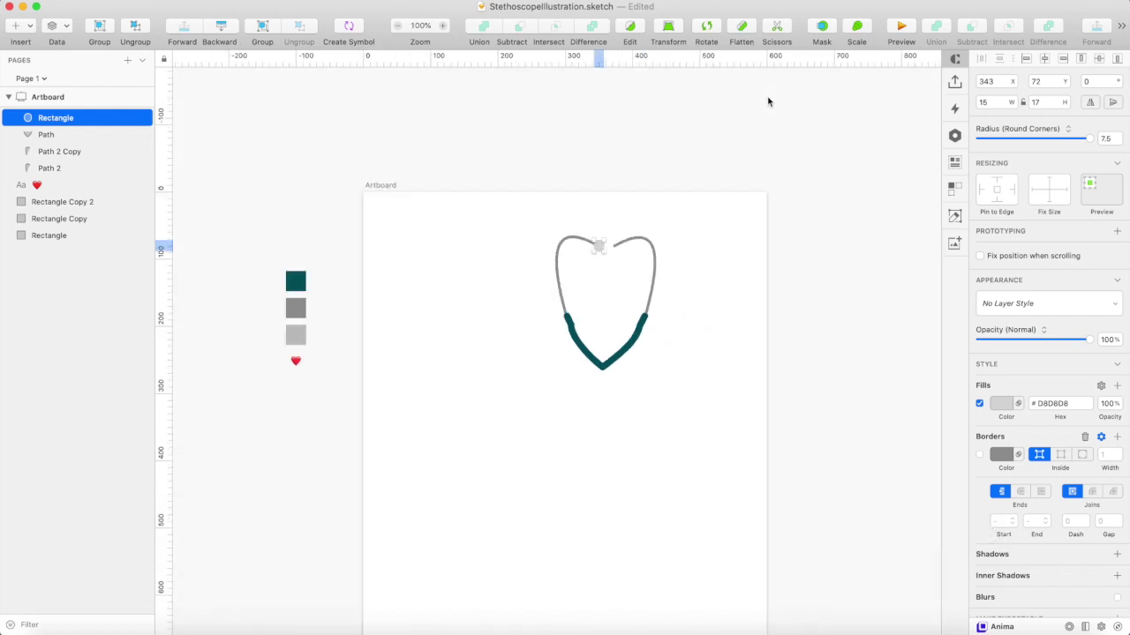
{"action": "left_click", "coordinate": [1001, 403]}
{"action": "left_click", "coordinate": [986, 557]}
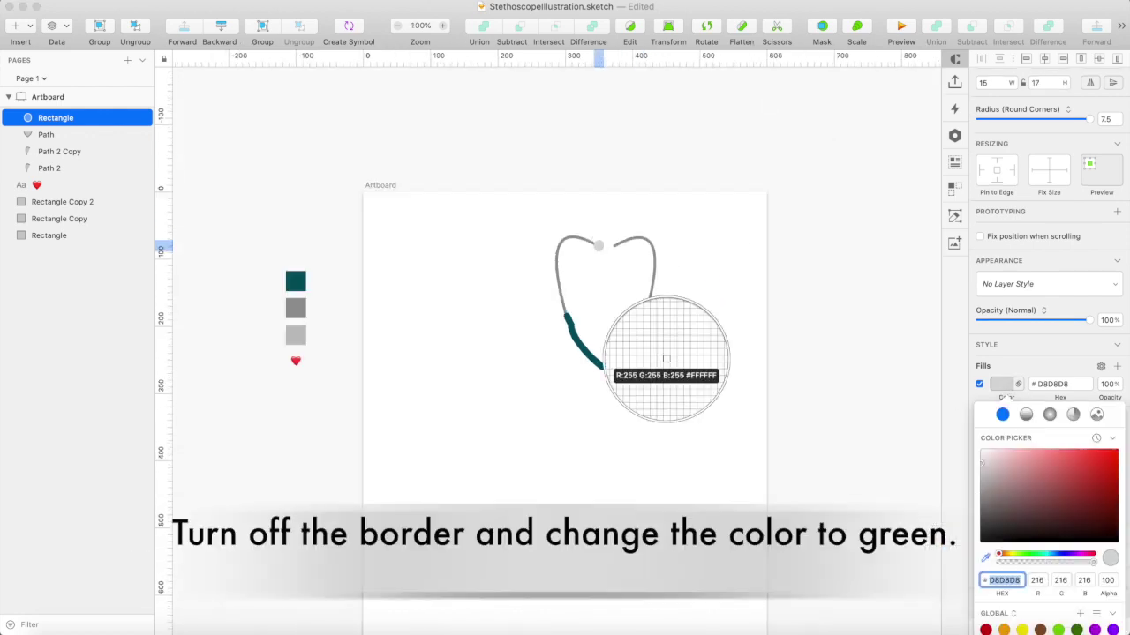
{"action": "left_click", "coordinate": [618, 352]}
{"action": "left_click", "coordinate": [700, 279]}
Rotate the ear tip 17° and widen it to 18 px
{"action": "key", "text": "super+plus"}
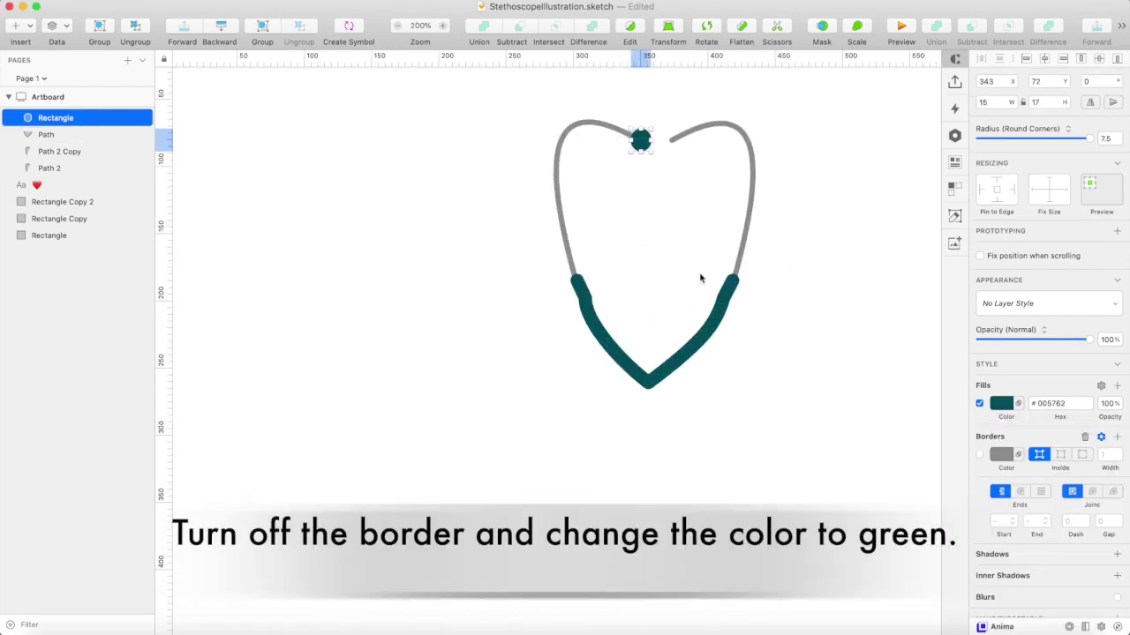
{"action": "key", "text": "Return"}
{"action": "key", "text": "Escape"}
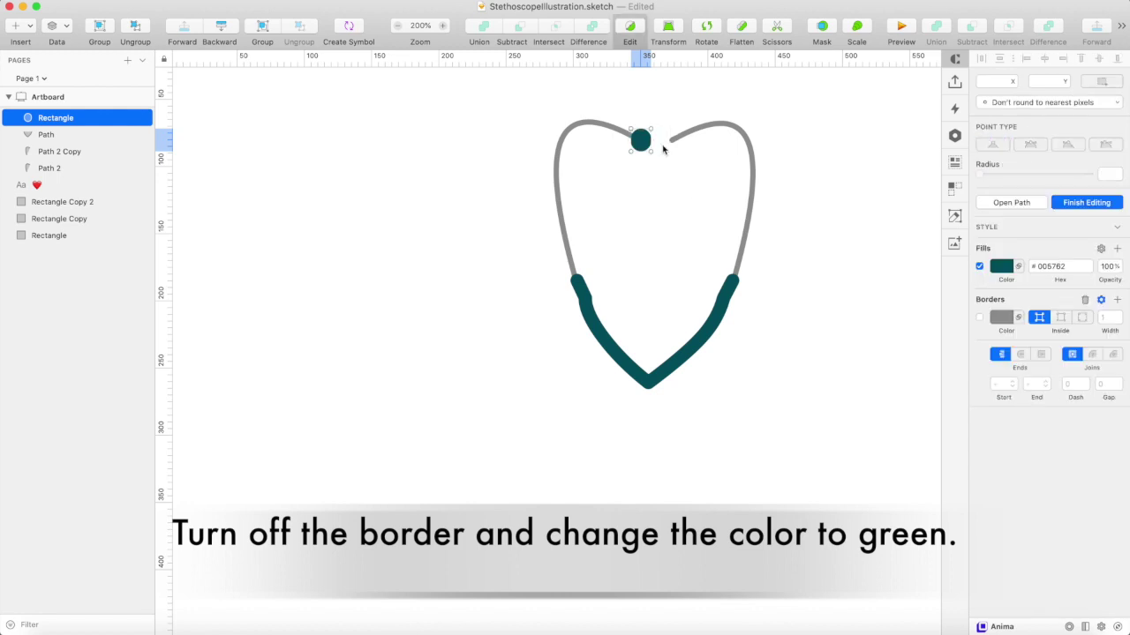
{"action": "key", "text": "Escape"}
{"action": "left_click", "coordinate": [715, 34]}
{"action": "mouse_move", "coordinate": [661, 147]}
{"action": "left_mouse_down"}
{"action": "mouse_move", "coordinate": [649, 156]}
{"action": "mouse_move", "coordinate": [654, 145]}
{"action": "left_mouse_up"}
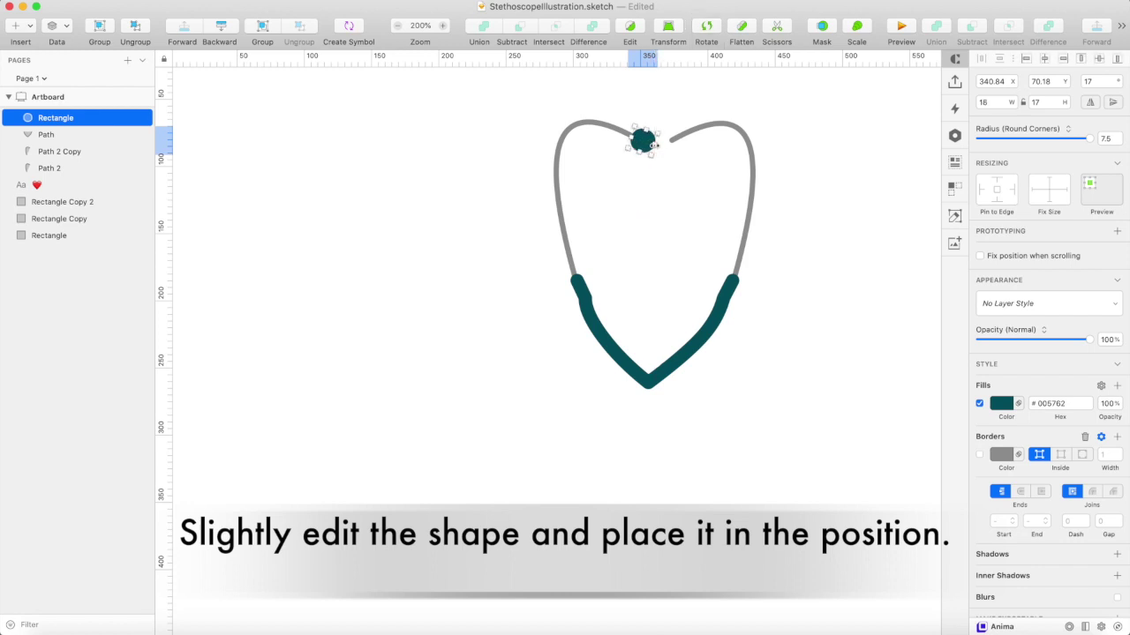
Add a point at the middle of the ear tip's right edge and move it 2 px right to bulge the shape
{"action": "double_click", "coordinate": [654, 144]}
{"action": "left_click", "coordinate": [653, 144]}
{"action": "key", "text": "Right"}
{"action": "key", "text": "Right"}
{"action": "double_click", "coordinate": [658, 144]}
{"action": "key", "text": "Escape"}
{"action": "key", "text": "Escape"}
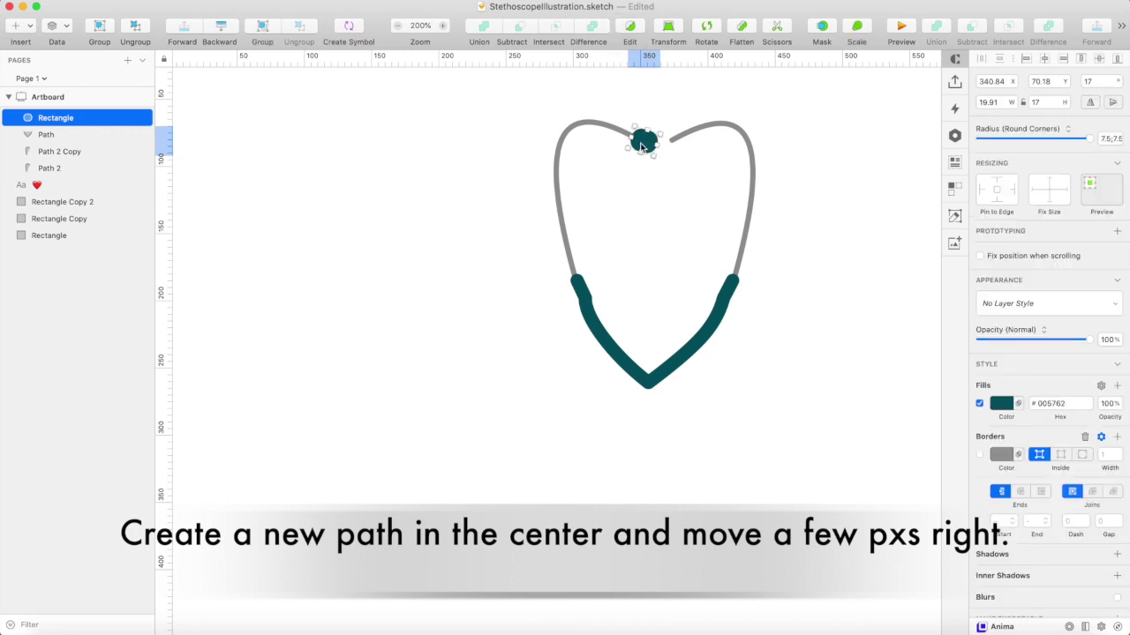
Move the ear tip 9 px left and 4 px up onto the left ear tube's end
{"action": "key", "text": "shift+Left"}
{"action": "key", "text": "Up"}
{"action": "key", "text": "Up"}
{"action": "key", "text": "Right"}
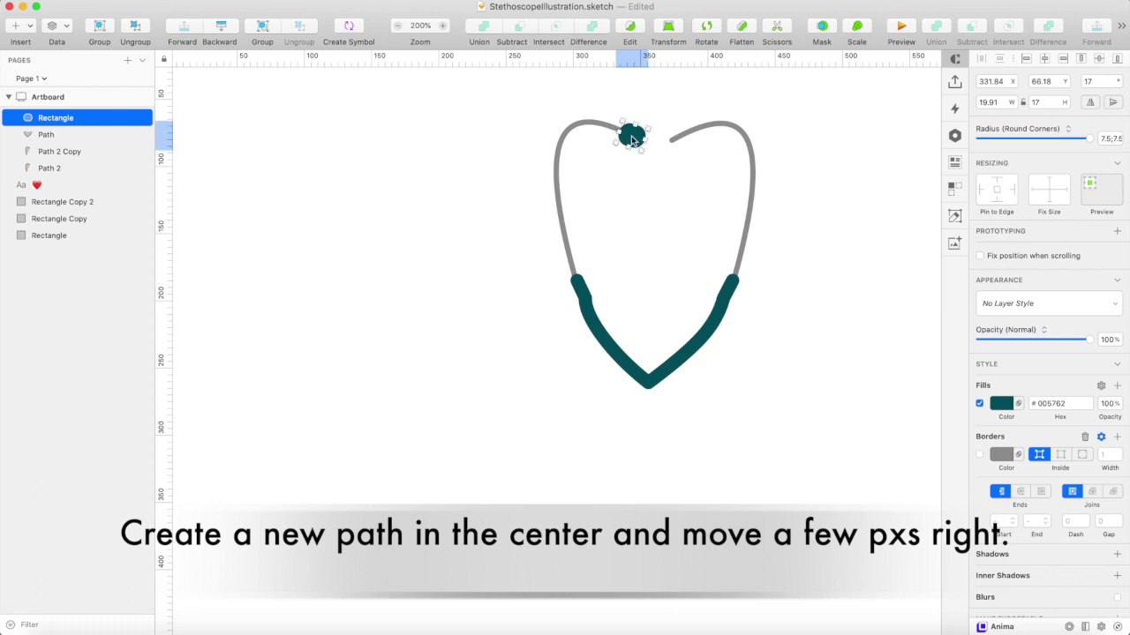
Duplicate the left ear tip and shift the copy right onto the right ear tube's end
{"action": "key", "text": "super+d"}
{"action": "key", "text": "shift+Right"}
{"action": "key", "text": "shift+Right"}
{"action": "key", "text": "shift+Right"}
{"action": "key", "text": "shift+Right"}
{"action": "key", "text": "shift+Right"}
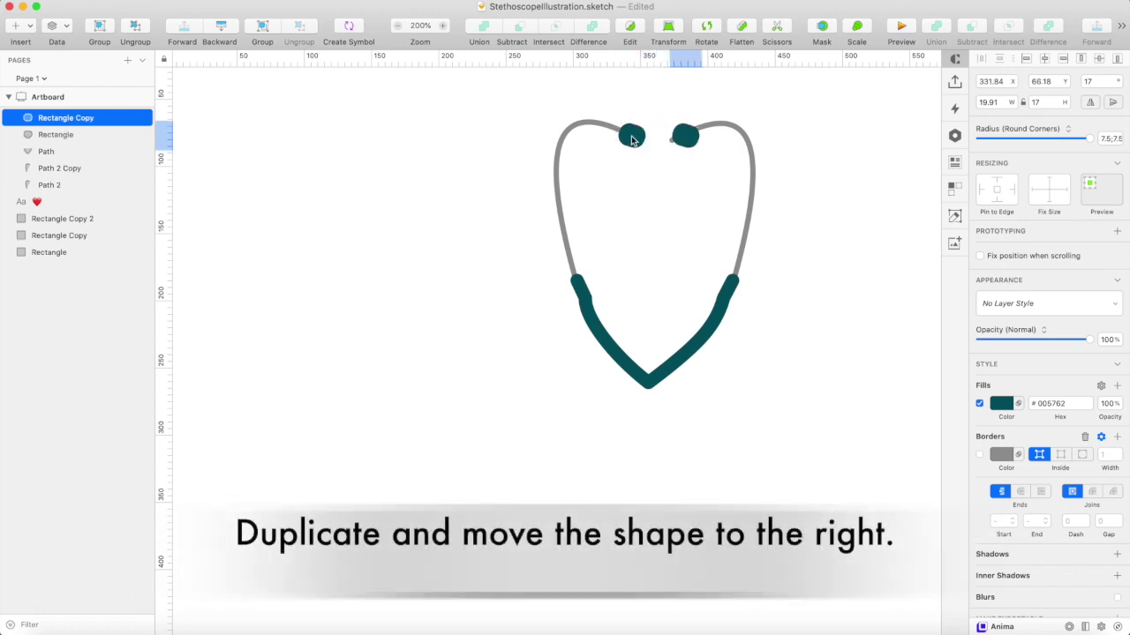
Flip the copied ear tip horizontally and position it at X 363.84, Y 67.18 on the right tube's end
{"action": "left_click", "coordinate": [1092, 102]}
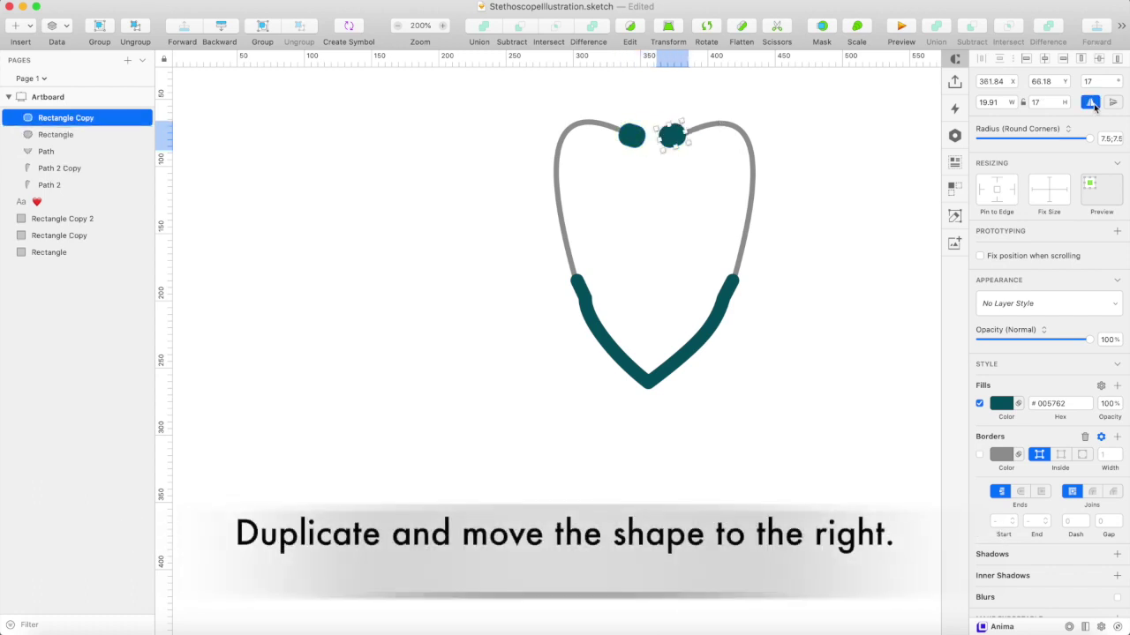
{"action": "left_click", "coordinate": [809, 162]}
{"action": "left_click", "coordinate": [669, 144]}
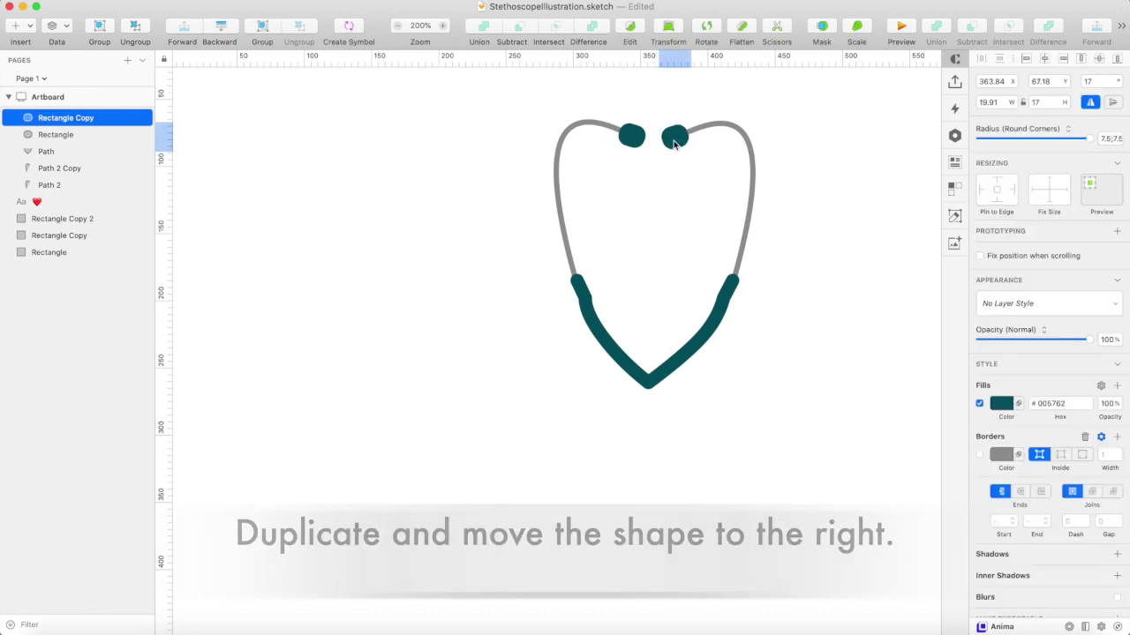
{"action": "left_click", "coordinate": [782, 153]}
Start a vector path at the headset's bottom tip with further points at about X 364, Y 404 and X 293, Y 393
{"action": "key", "text": "super+minus"}
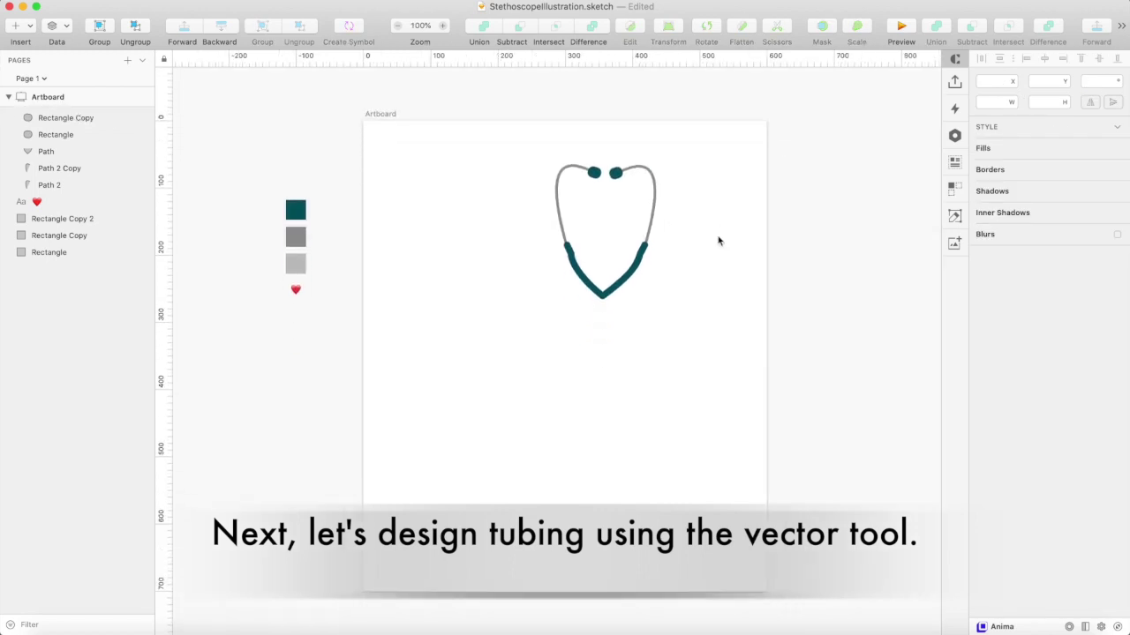
{"action": "key", "text": "v"}
{"action": "left_click", "coordinate": [602, 295]}
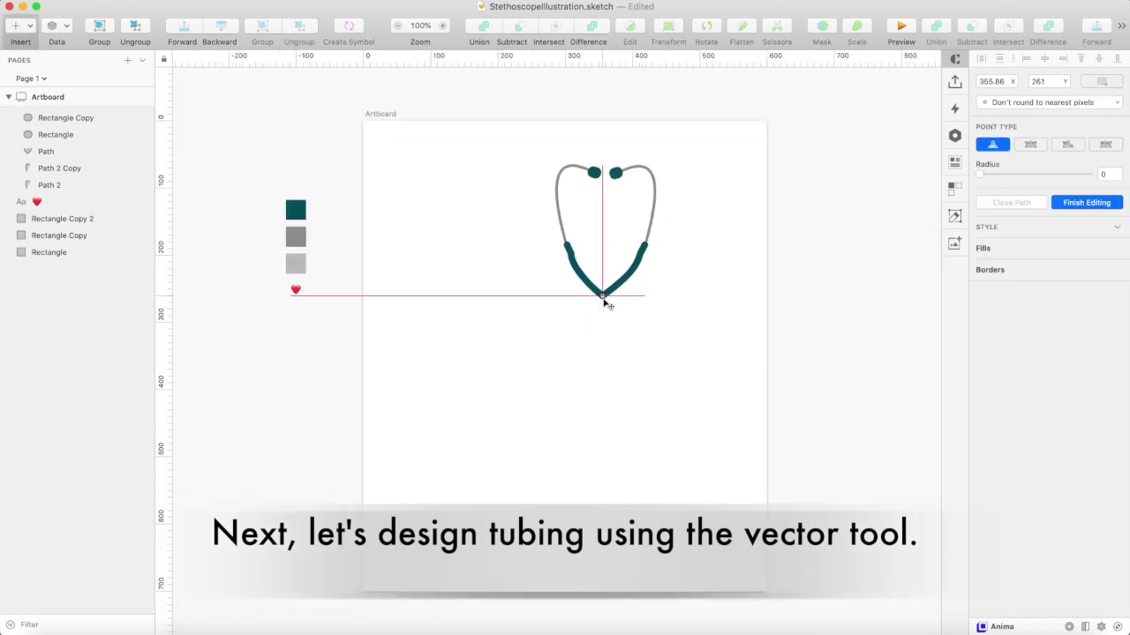
{"action": "left_click", "coordinate": [607, 397]}
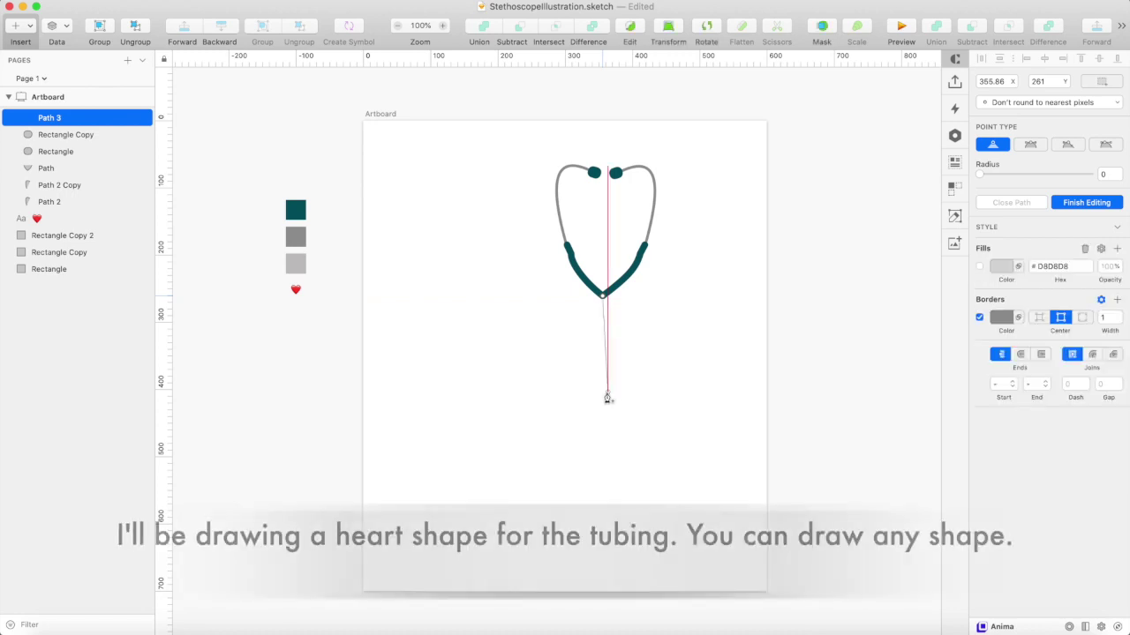
{"action": "left_click", "coordinate": [607, 392]}
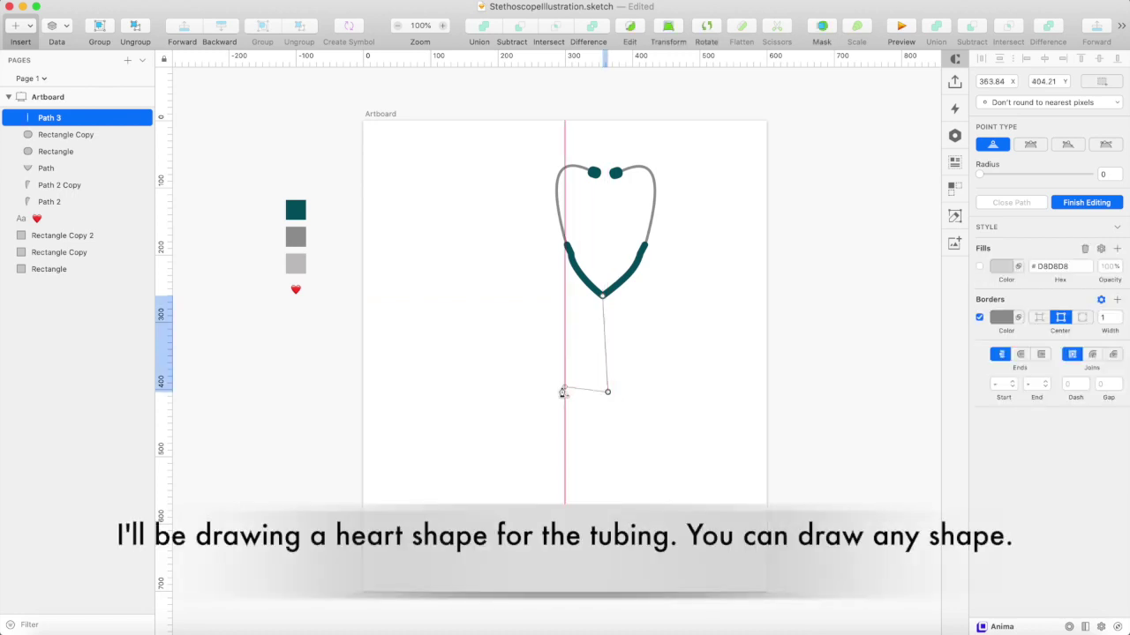
{"action": "left_click", "coordinate": [559, 387]}
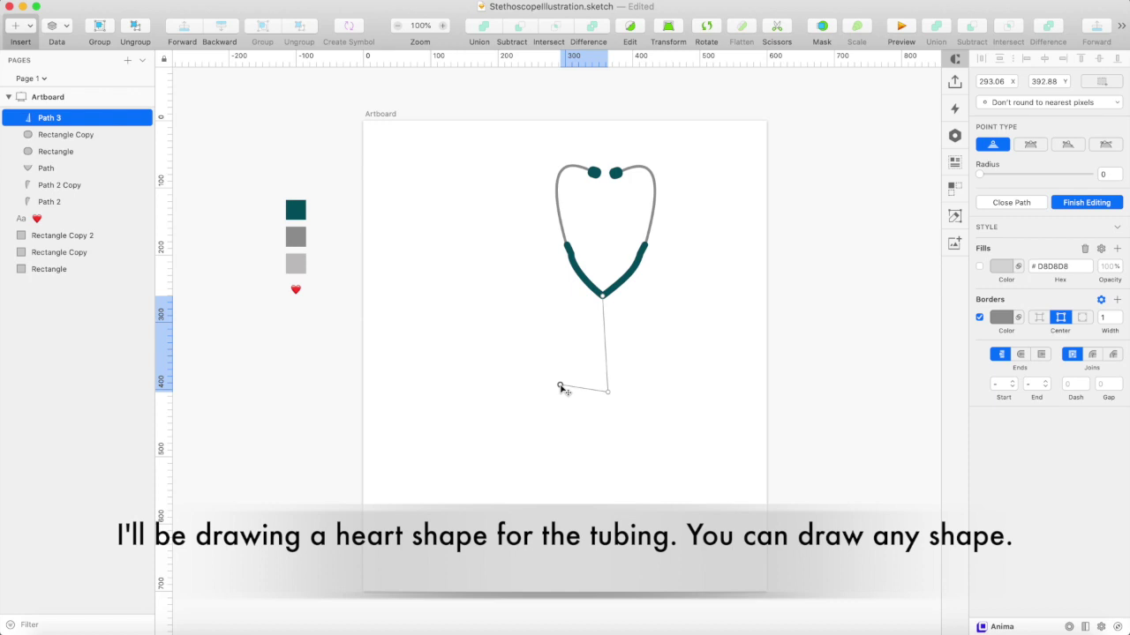
Continue the tubing path around an angular heart outline, cross it below the heart and end it at about X 113, Y 365
{"action": "left_click", "coordinate": [498, 331]}
{"action": "left_click", "coordinate": [513, 296]}
{"action": "left_click", "coordinate": [552, 322]}
{"action": "left_click", "coordinate": [586, 297]}
{"action": "left_click", "coordinate": [596, 331]}
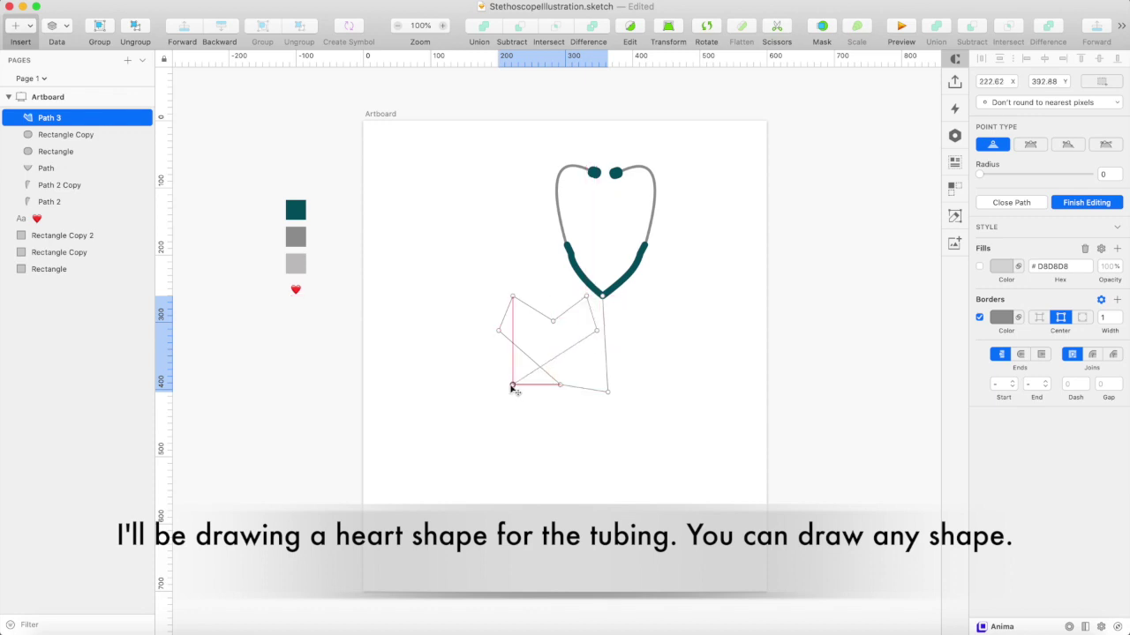
{"action": "left_click", "coordinate": [440, 367]}
{"action": "key", "text": "Escape"}
{"action": "key", "text": "Escape"}
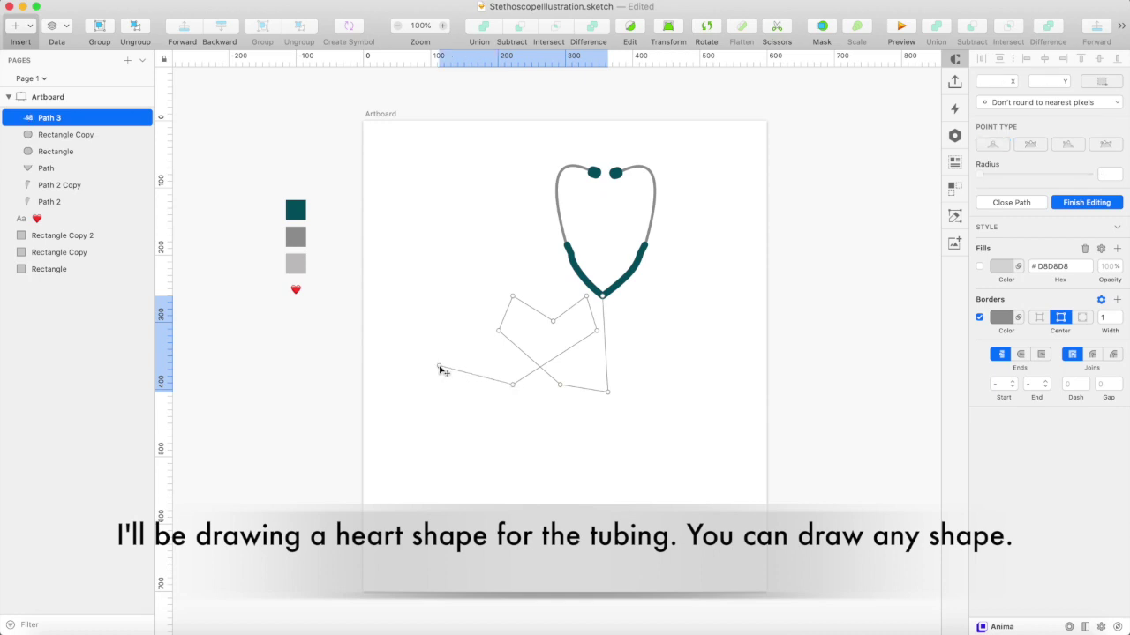
Make the tubing path's lowest right corner point mirrored and pull its handle outward for a wider curve
{"action": "key", "text": "Return"}
{"action": "left_click", "coordinate": [607, 392]}
{"action": "left_click", "coordinate": [1032, 145]}
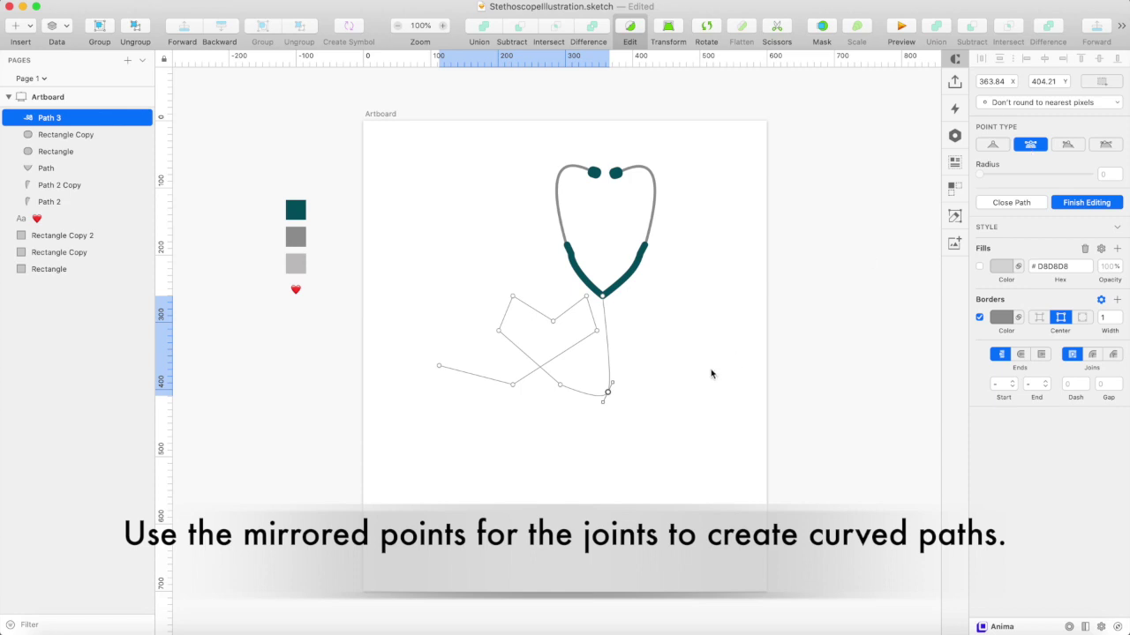
{"action": "left_click_drag", "start_coordinate": [615, 387], "coordinate": [624, 388]}
Mirror the neighbouring point at X 293, Y 393 and smooth the bottom bend, moving its right point to about X 370, Y 410
{"action": "key", "text": "super+plus"}
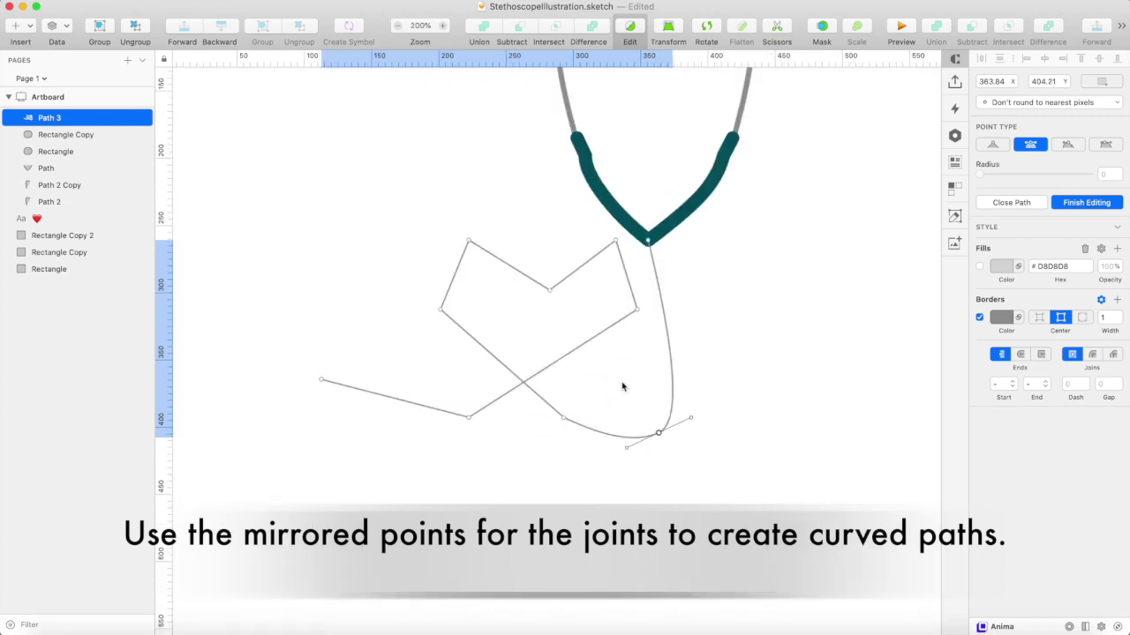
{"action": "left_click", "coordinate": [563, 419]}
{"action": "left_click", "coordinate": [1030, 143]}
{"action": "left_click", "coordinate": [875, 337]}
{"action": "left_click", "coordinate": [658, 434]}
{"action": "left_click_drag", "start_coordinate": [693, 418], "coordinate": [667, 443]}
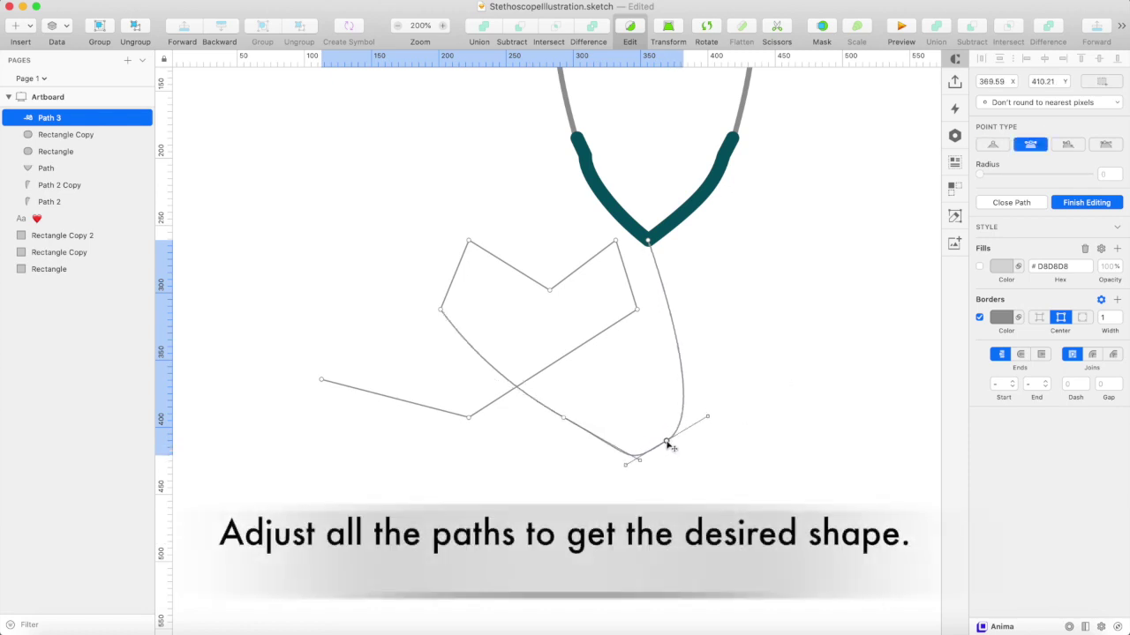
{"action": "left_click", "coordinate": [564, 420]}
{"action": "left_click_drag", "start_coordinate": [642, 463], "coordinate": [599, 442]}
{"action": "key", "text": "Escape"}
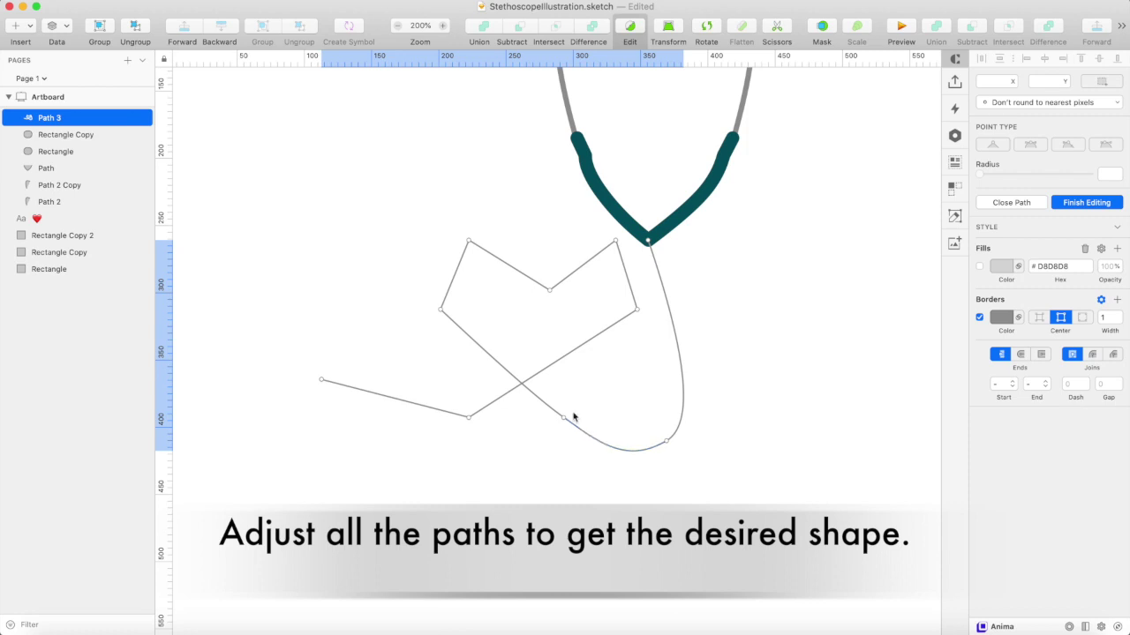
Convert the two outer points of the heart's left lobe to mirrored points to round it
{"action": "left_click", "coordinate": [441, 311]}
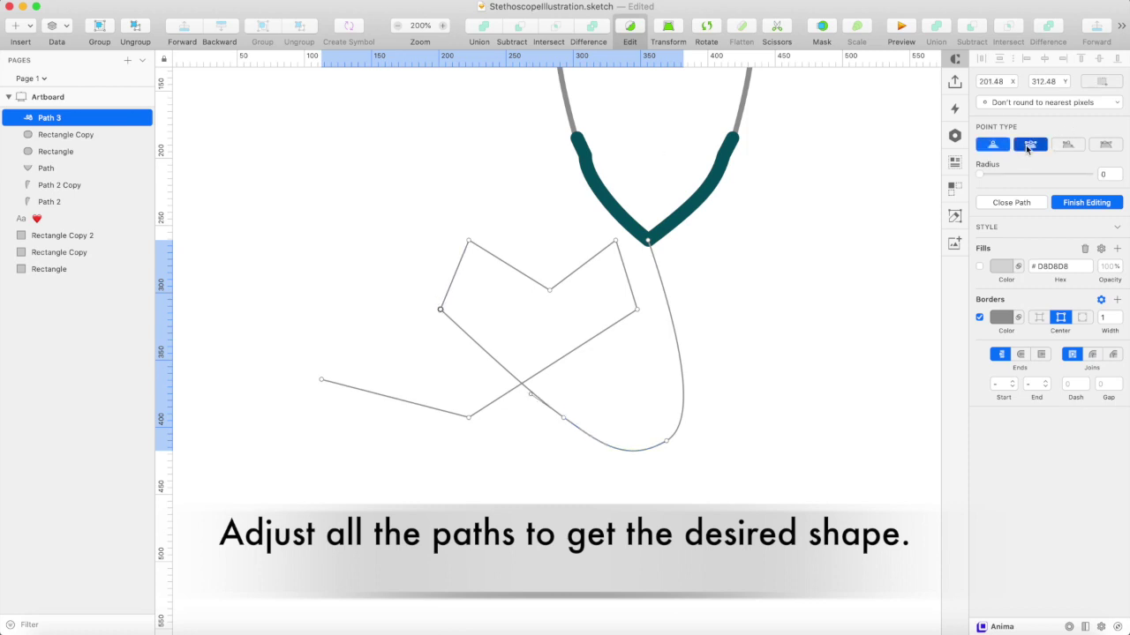
{"action": "left_click", "coordinate": [1025, 144]}
{"action": "left_click", "coordinate": [469, 242]}
{"action": "key", "text": "2"}
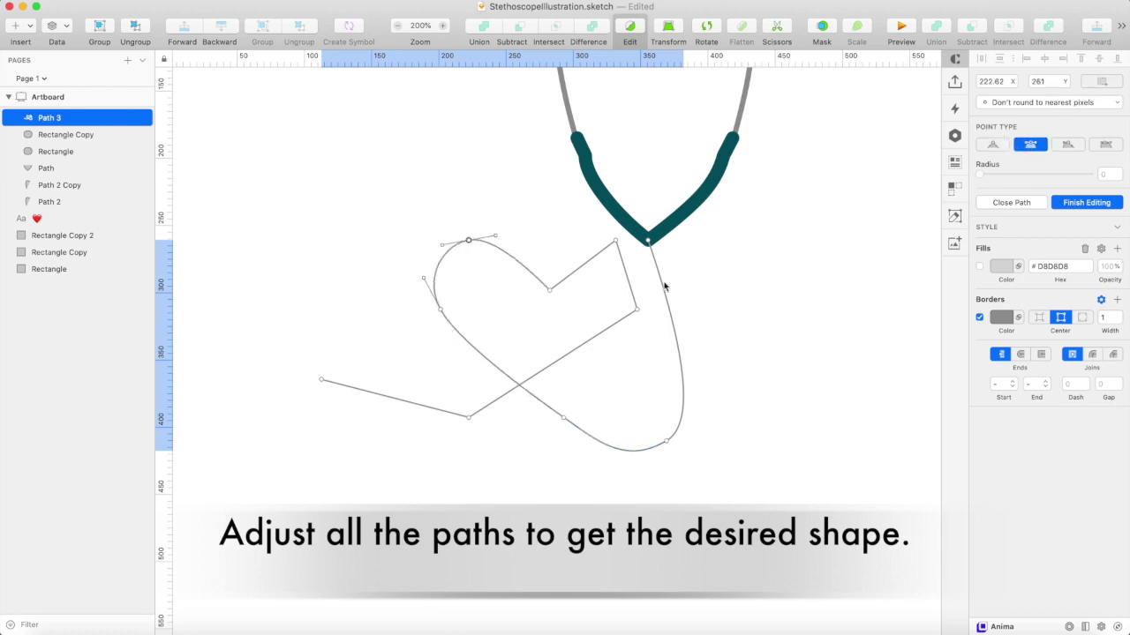
Convert the two outer points of the heart's right lobe to mirrored points to round it
{"action": "left_click", "coordinate": [616, 241]}
{"action": "left_click", "coordinate": [1029, 145]}
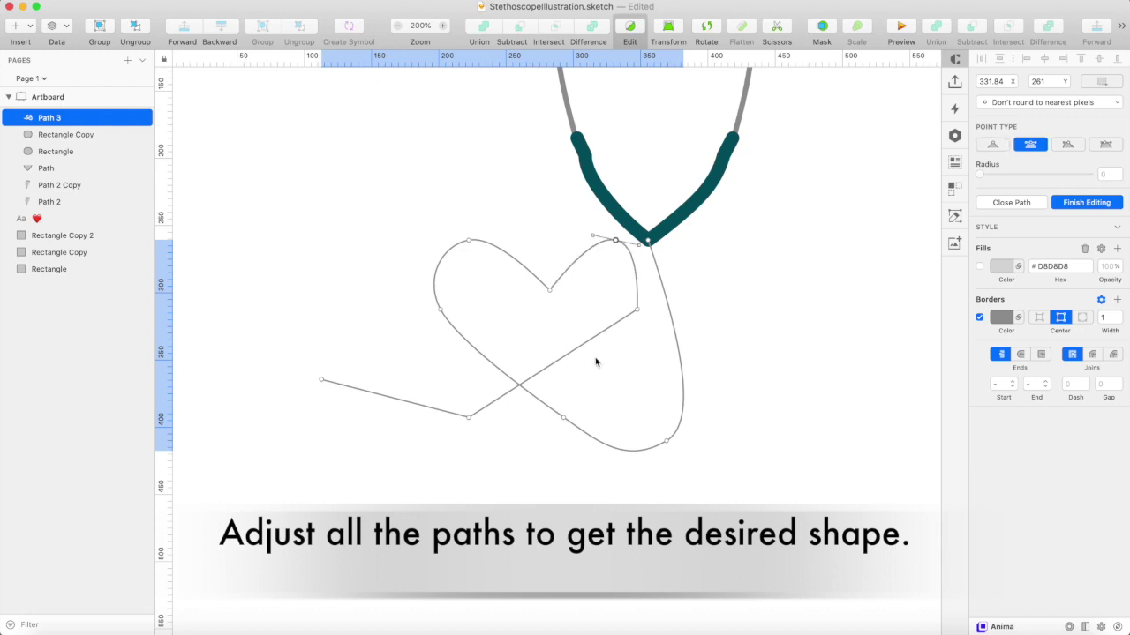
{"action": "left_click", "coordinate": [639, 313]}
{"action": "left_click", "coordinate": [1029, 145]}
{"action": "left_click", "coordinate": [647, 259]}
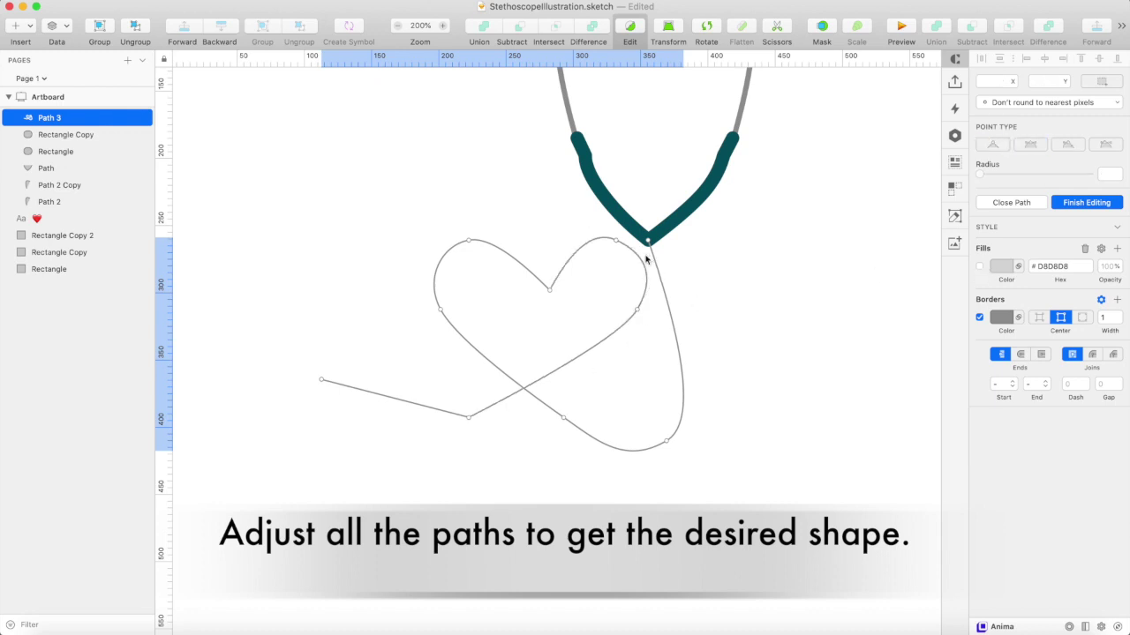
{"action": "key", "text": "Escape"}
Convert the corner point on the tubing's tail, below the heart's left side, to a mirrored point
{"action": "double_click", "coordinate": [468, 422]}
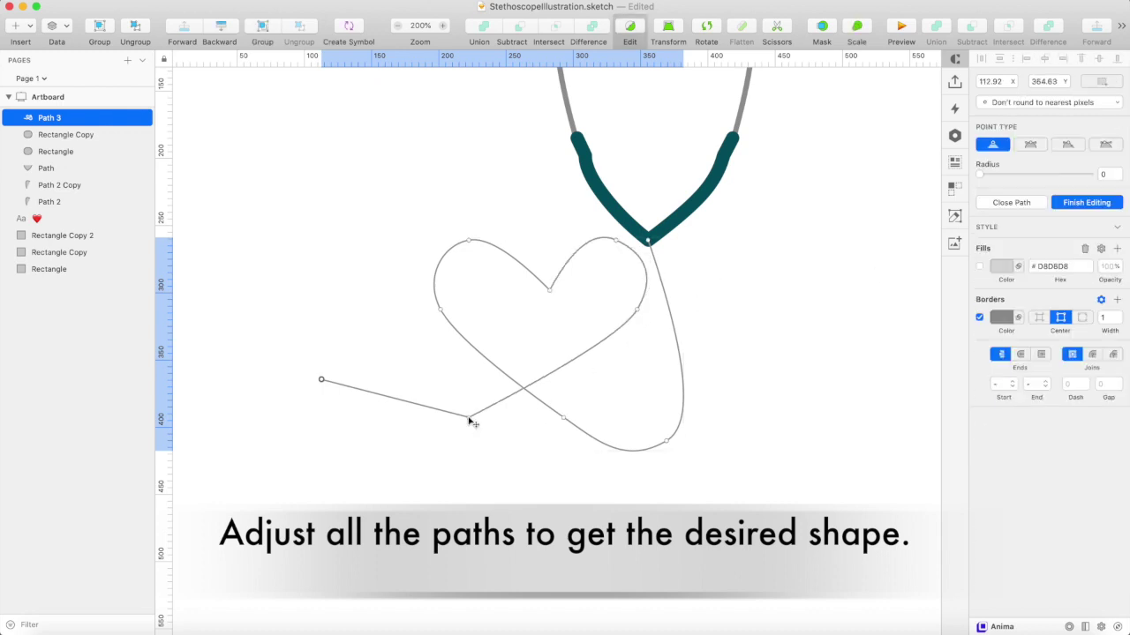
{"action": "left_click", "coordinate": [1029, 144]}
{"action": "left_click", "coordinate": [918, 247]}
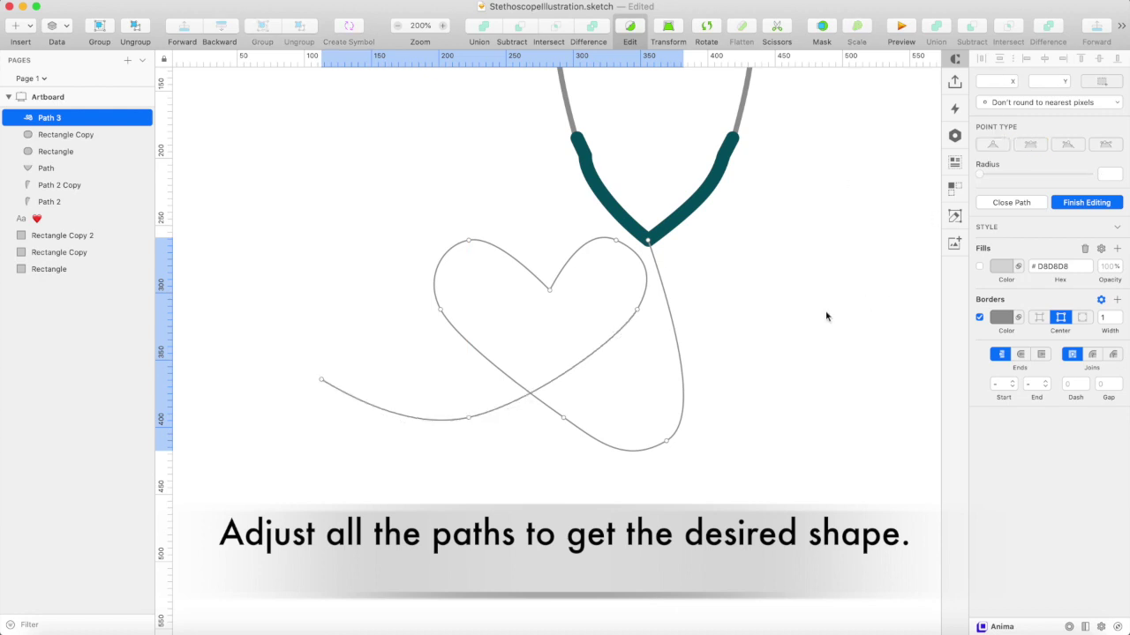
Place the tubing path below the headset path in the layer order, with a border width of 10 and 2° rotation
{"action": "key", "text": "super+minus"}
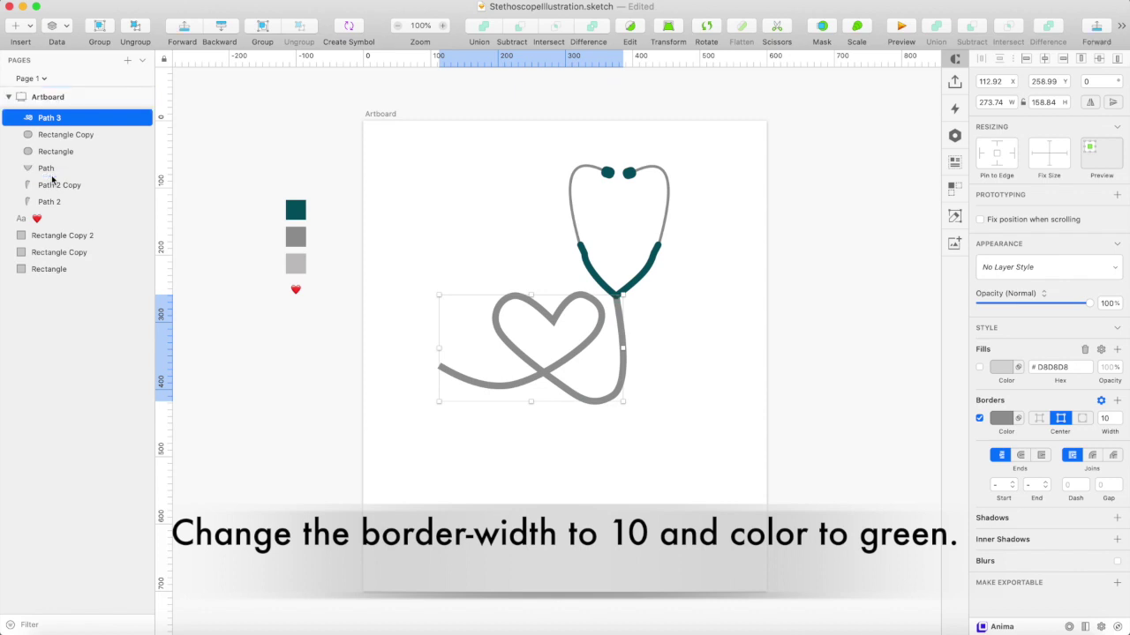
{"action": "left_click_drag", "start_coordinate": [52, 179], "coordinate": [52, 176]}
{"action": "left_click", "coordinate": [294, 341]}
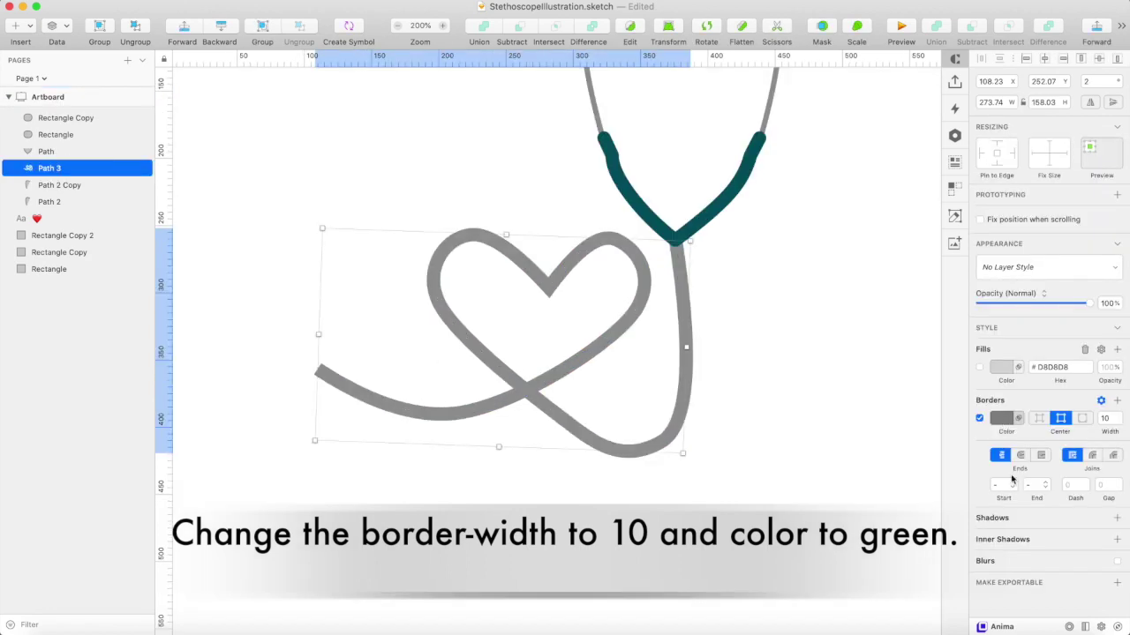
Color the tubing's border with the dark green #005762 sampled from the headset
{"action": "left_click", "coordinate": [1001, 417]}
{"action": "left_click", "coordinate": [985, 557]}
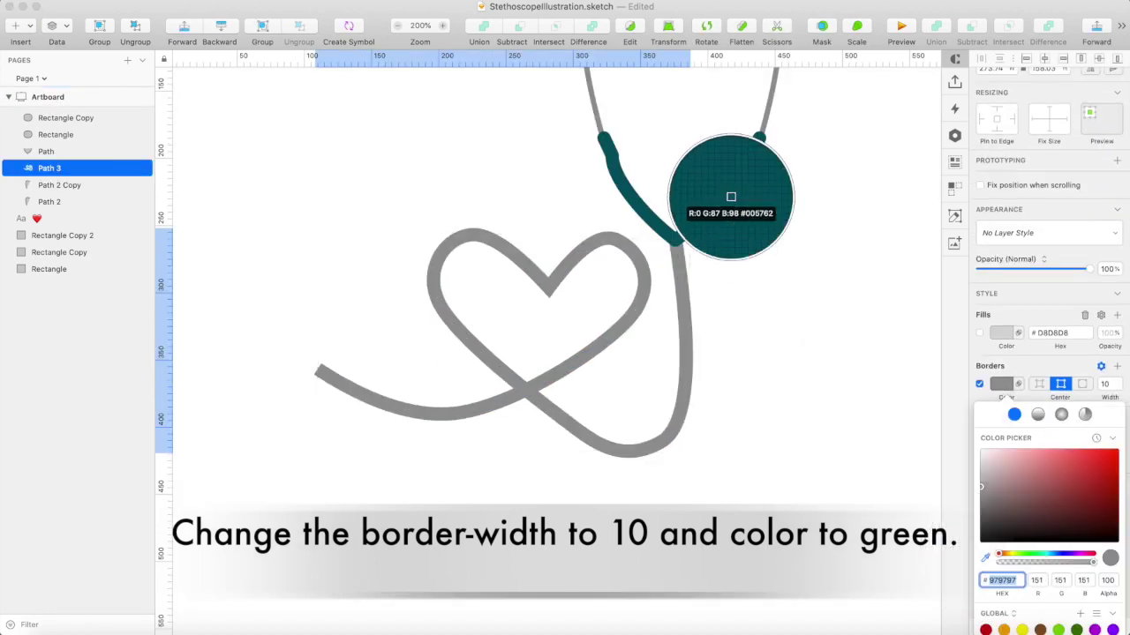
{"action": "left_click", "coordinate": [726, 187]}
{"action": "left_click", "coordinate": [798, 241]}
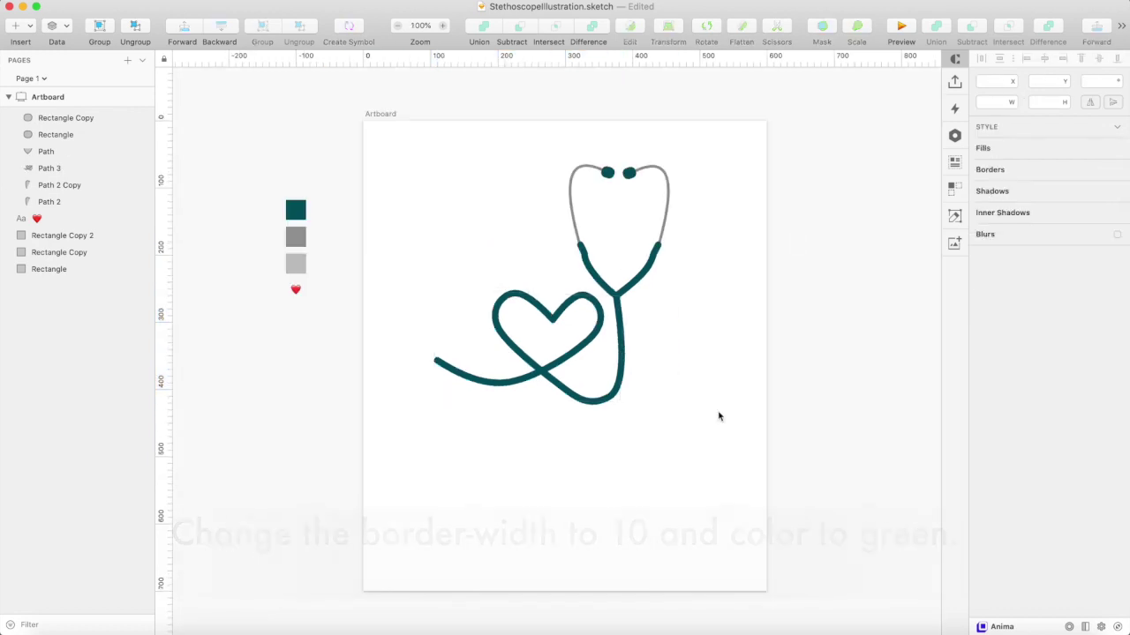
Draw an oval over the tubing's free left end and size it 60 × 60 px for the chest piece
{"action": "key", "text": "o"}
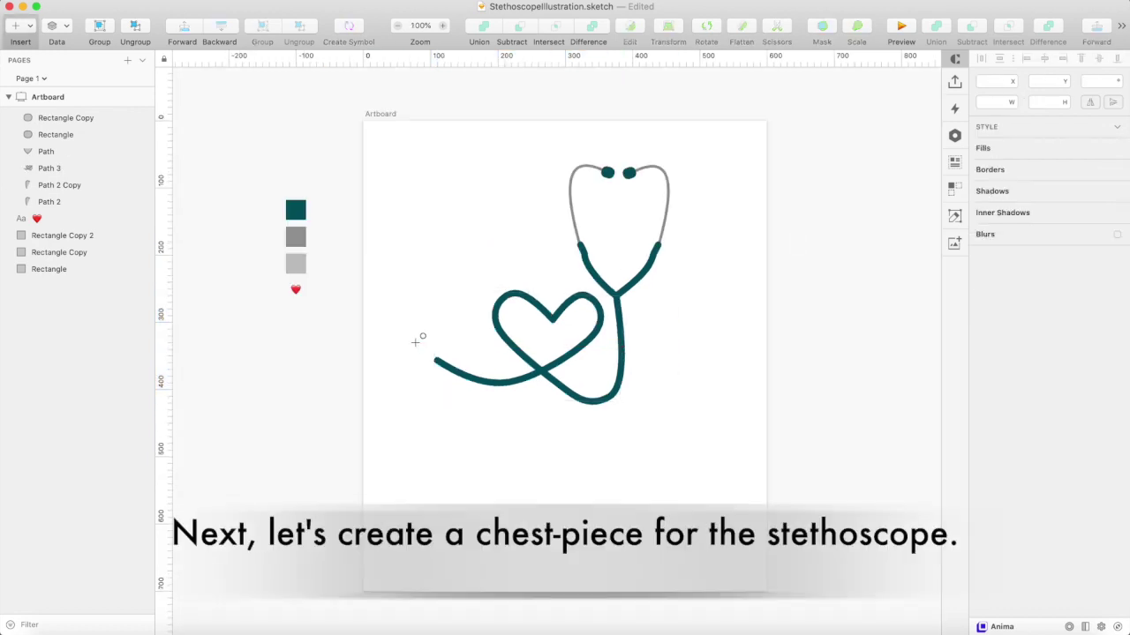
{"action": "left_click_drag", "start_coordinate": [414, 342], "coordinate": [449, 380]}
{"action": "left_click", "coordinate": [988, 100]}
{"action": "type", "text": "60"}
{"action": "key", "text": "Tab"}
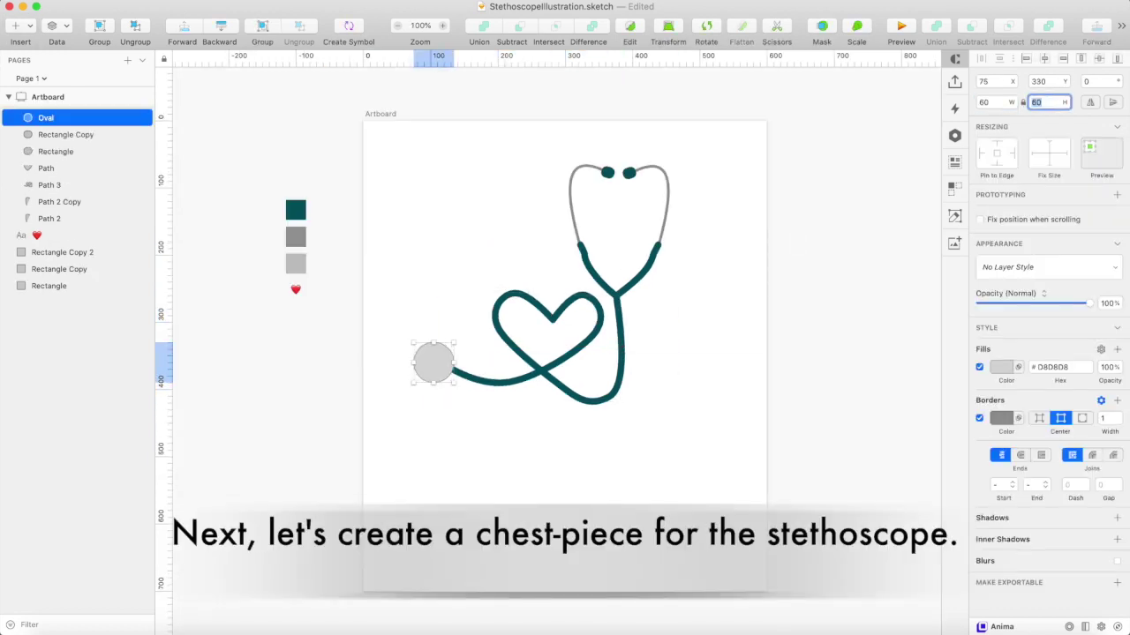
Turn off the chest-piece circle's border and move the circle to X 72, Y 317
{"action": "left_click", "coordinate": [980, 419]}
{"action": "left_click", "coordinate": [436, 368]}
{"action": "key", "text": "shift+Up"}
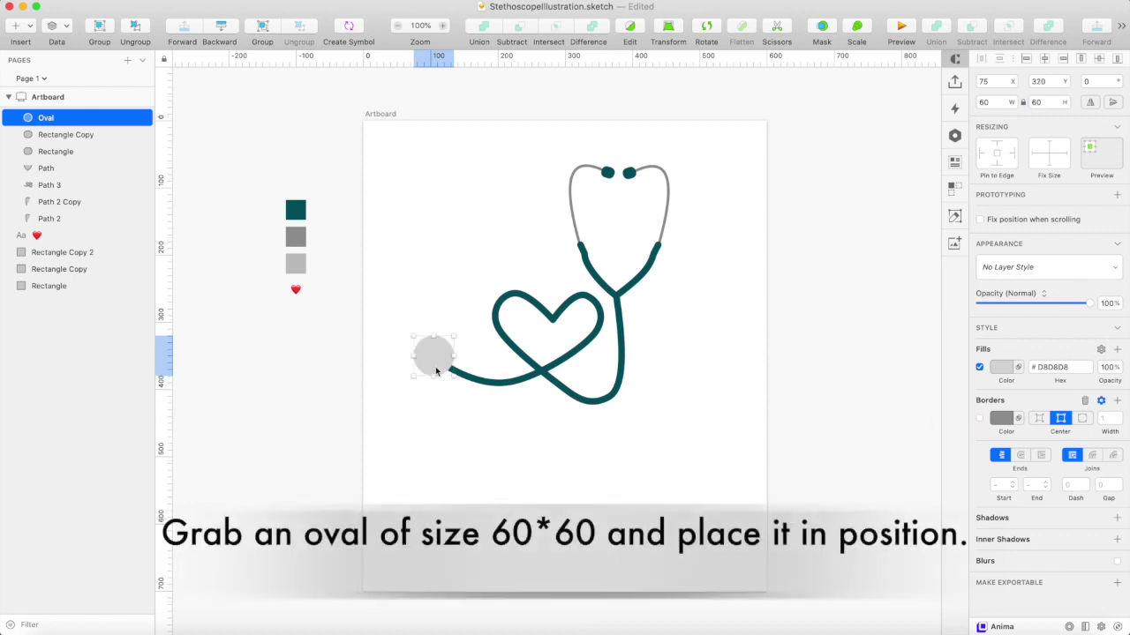
{"action": "left_click", "coordinate": [436, 370]}
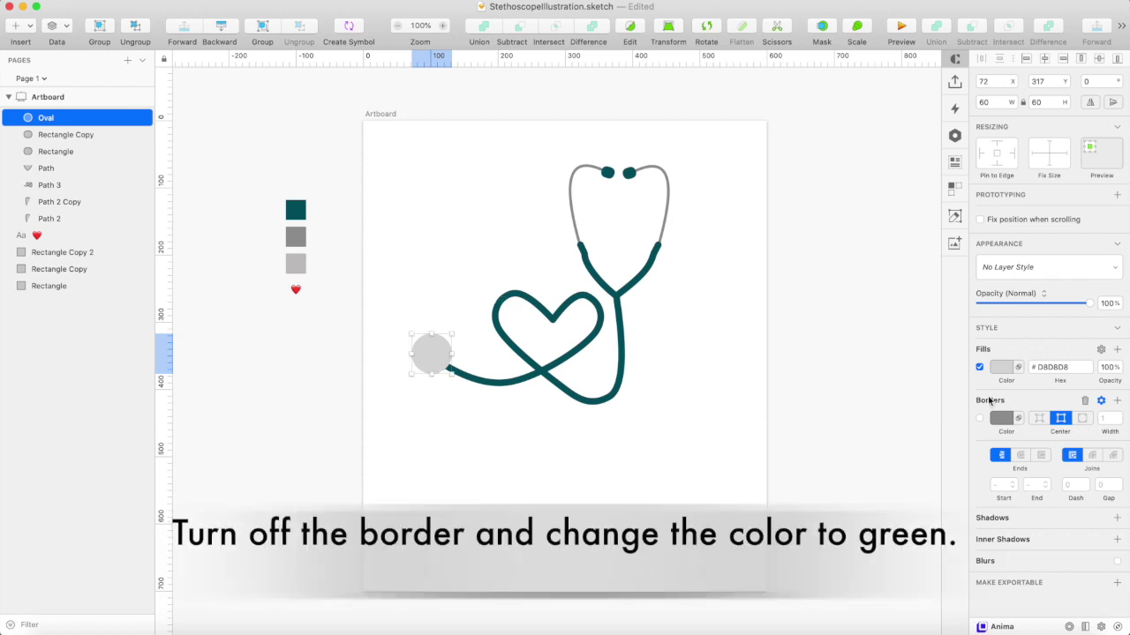
Fill the chest-piece circle with the dark green #005762 sampled from the tubing
{"action": "left_click", "coordinate": [1001, 366]}
{"action": "left_click", "coordinate": [985, 541]}
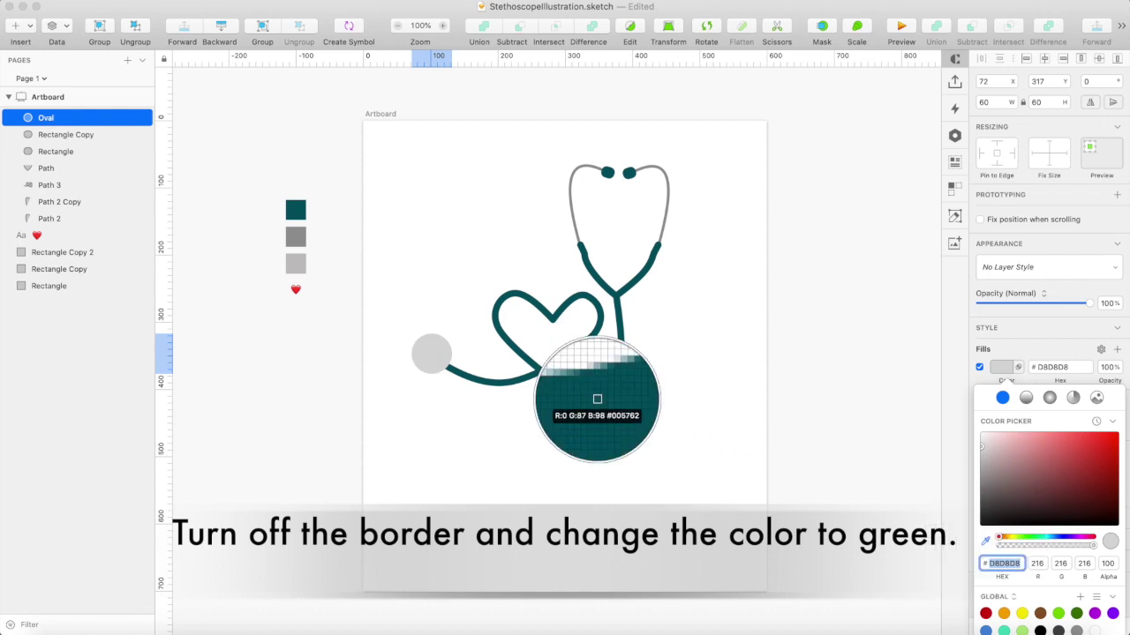
{"action": "left_click", "coordinate": [597, 399]}
Duplicate the green chest-piece circle and scale the copy to 80%
{"action": "key", "text": "super+d"}
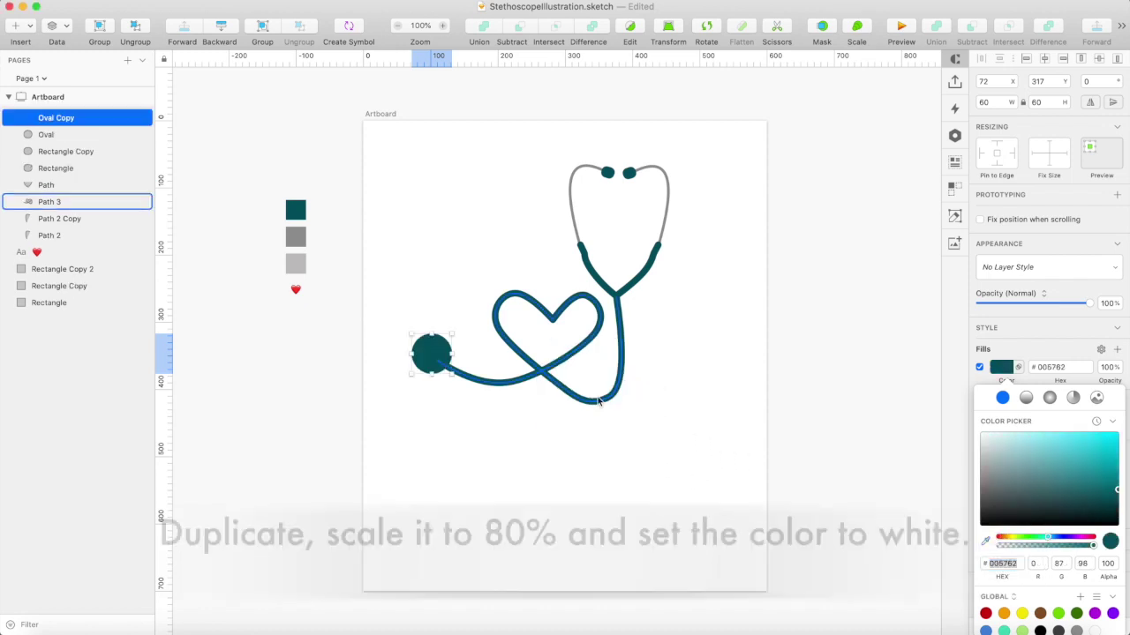
{"action": "left_click", "coordinate": [856, 27]}
{"action": "type", "text": "80"}
{"action": "key", "text": "Tab"}
{"action": "key", "text": "Return"}
Fill the scaled-down circle copy with white #FFFFFF
{"action": "left_click", "coordinate": [1045, 368]}
{"action": "type", "text": "fff"}
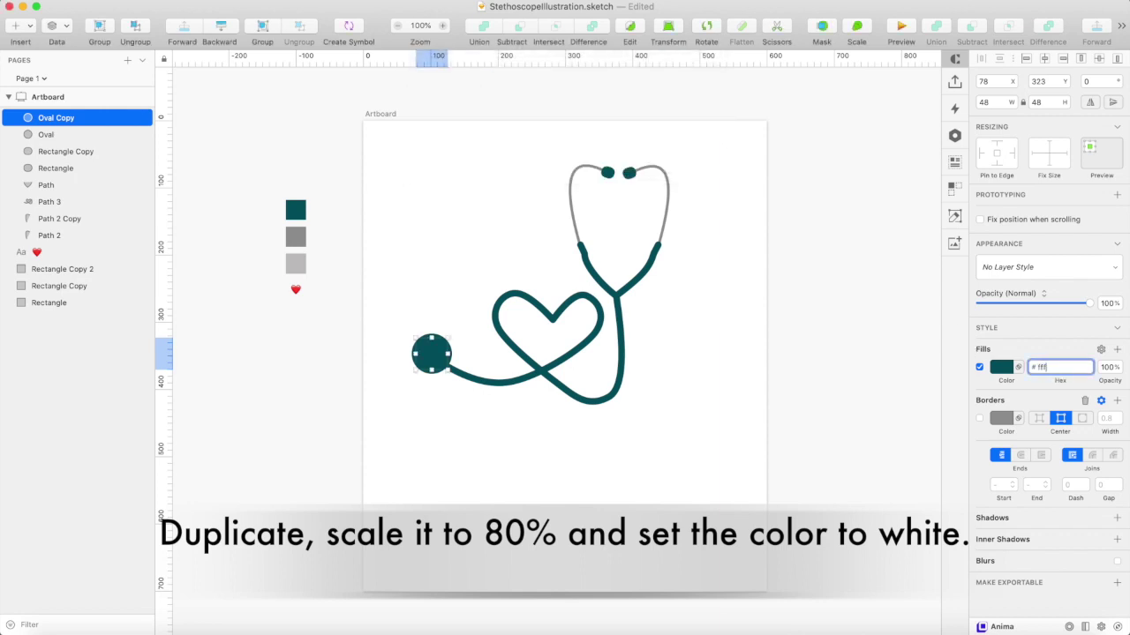
{"action": "type", "text": "fff"}
{"action": "key", "text": "Tab"}
Duplicate the white circle and scale the new copy to 80%
{"action": "key", "text": "super+d"}
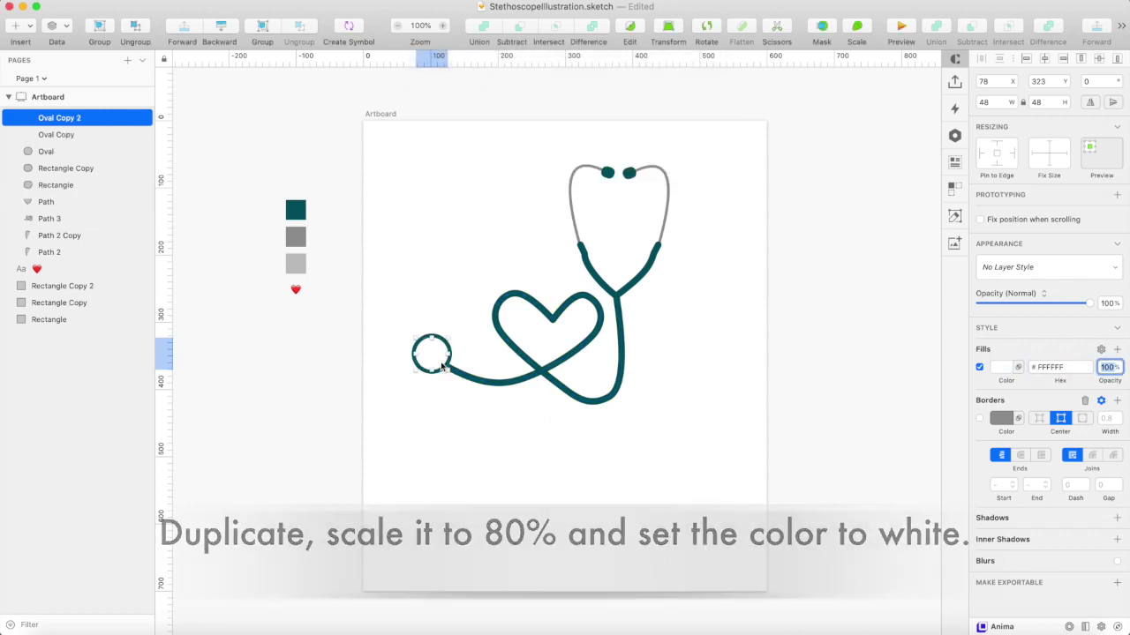
{"action": "left_click", "coordinate": [852, 30]}
{"action": "type", "text": "80"}
{"action": "key", "text": "Tab"}
{"action": "left_click", "coordinate": [680, 144]}
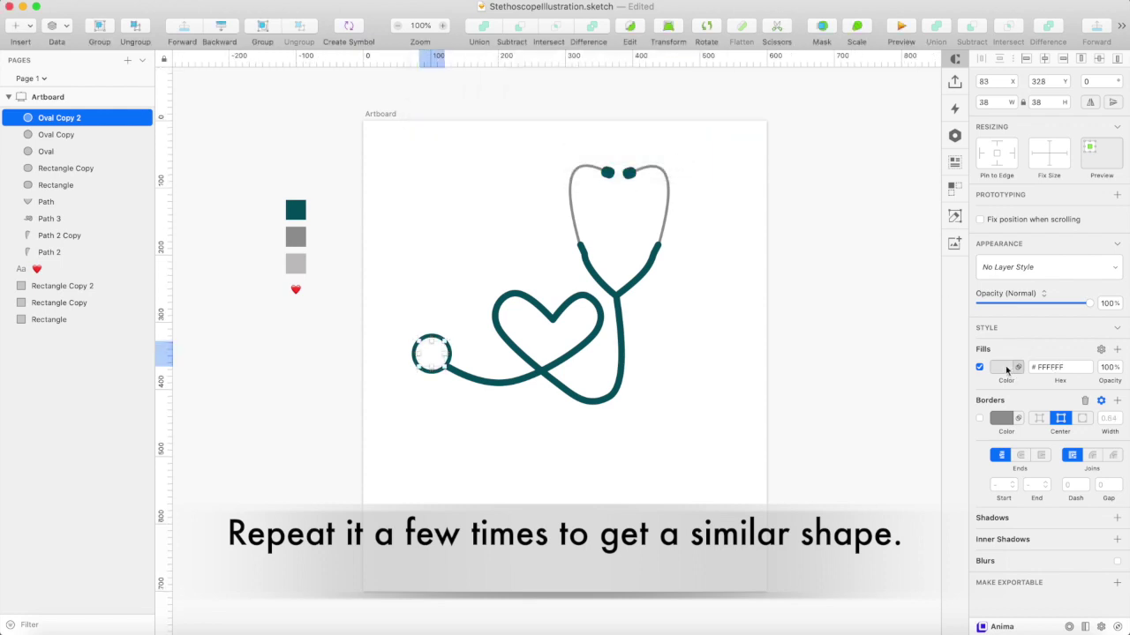
Fill the innermost circle with the dark green #005762 sampled from the tubing
{"action": "left_click", "coordinate": [1001, 367]}
{"action": "left_click", "coordinate": [989, 540]}
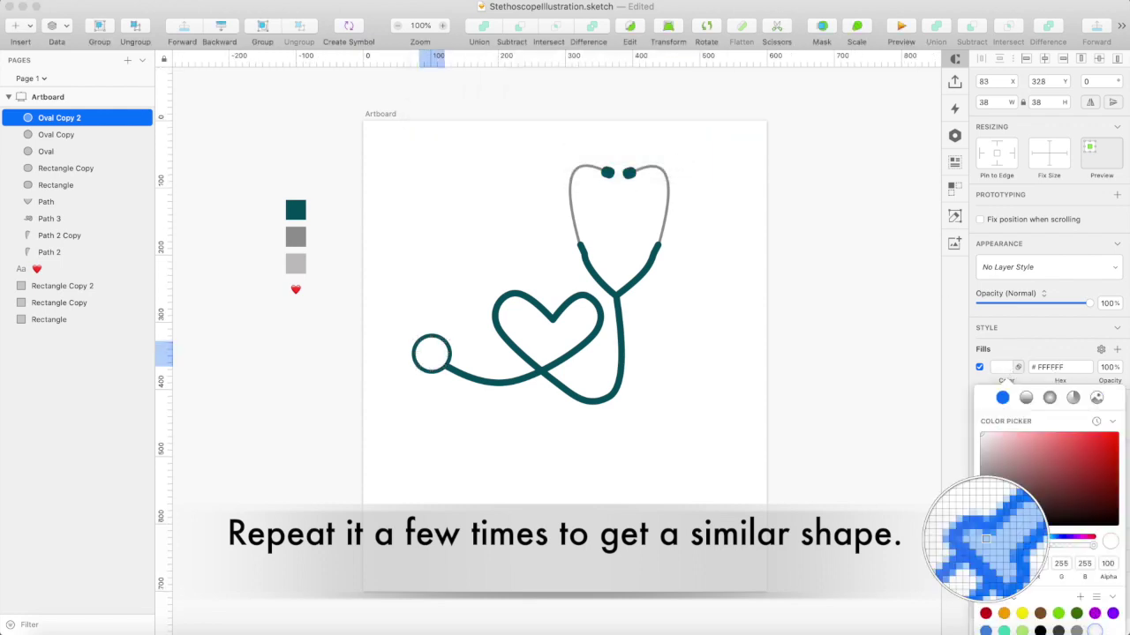
{"action": "left_click", "coordinate": [623, 361]}
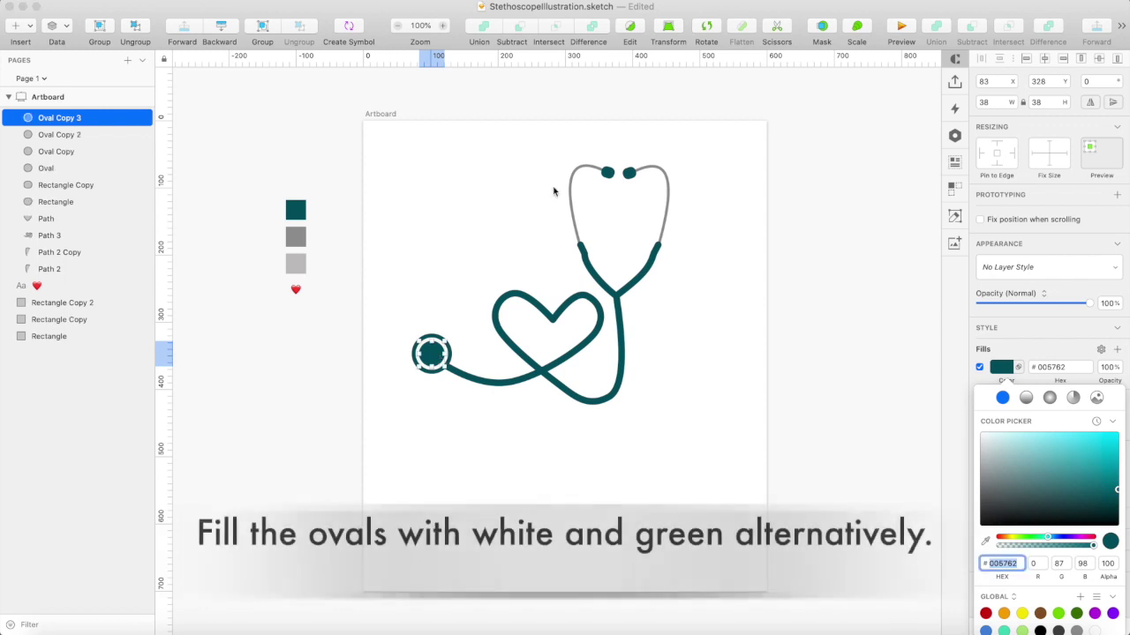
Duplicate the innermost dark green chest-piece circle and scale the copy to 80%
{"action": "key", "text": "super+d"}
{"action": "type", "text": "80"}
{"action": "key", "text": "Tab"}
{"action": "left_click", "coordinate": [682, 159]}
Fill the new innermost circle with white #FFFFFF
{"action": "left_click", "coordinate": [1059, 367]}
{"action": "type", "text": "ffffff"}
{"action": "key", "text": "Tab"}
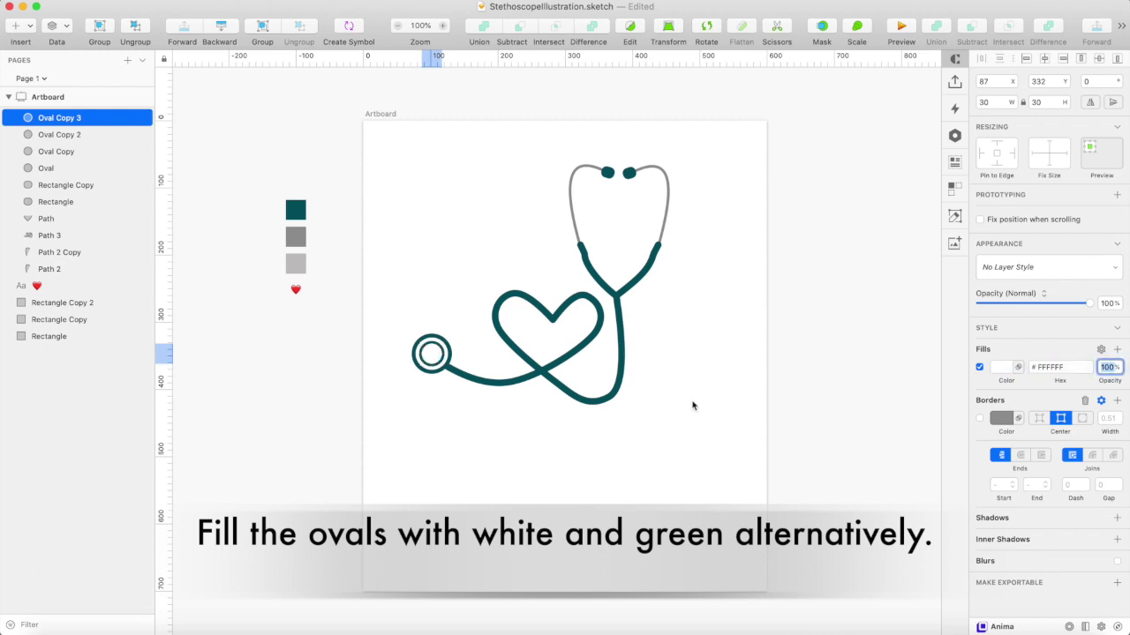
Duplicate the innermost white circle and scale that copy to 80%
{"action": "key", "text": "super+d"}
{"action": "left_click", "coordinate": [856, 31]}
{"action": "type", "text": "80"}
{"action": "key", "text": "Tab"}
{"action": "key", "text": "Return"}
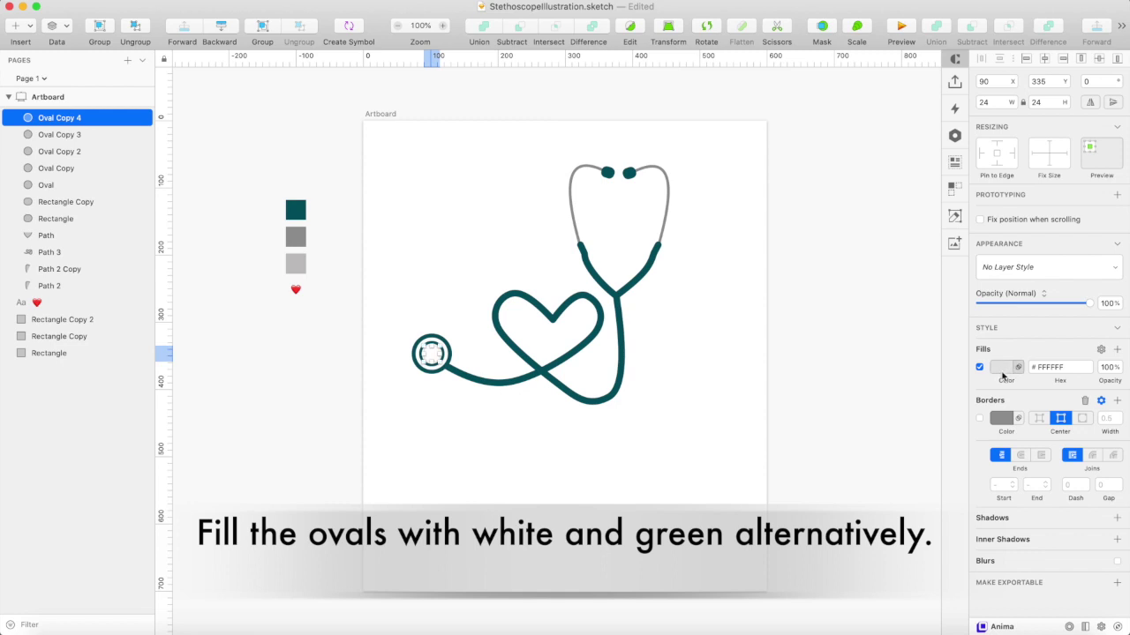
Fill the central chest-piece circle with the dark green #005762 sampled from the tubing
{"action": "left_click", "coordinate": [1000, 367]}
{"action": "left_click", "coordinate": [987, 541]}
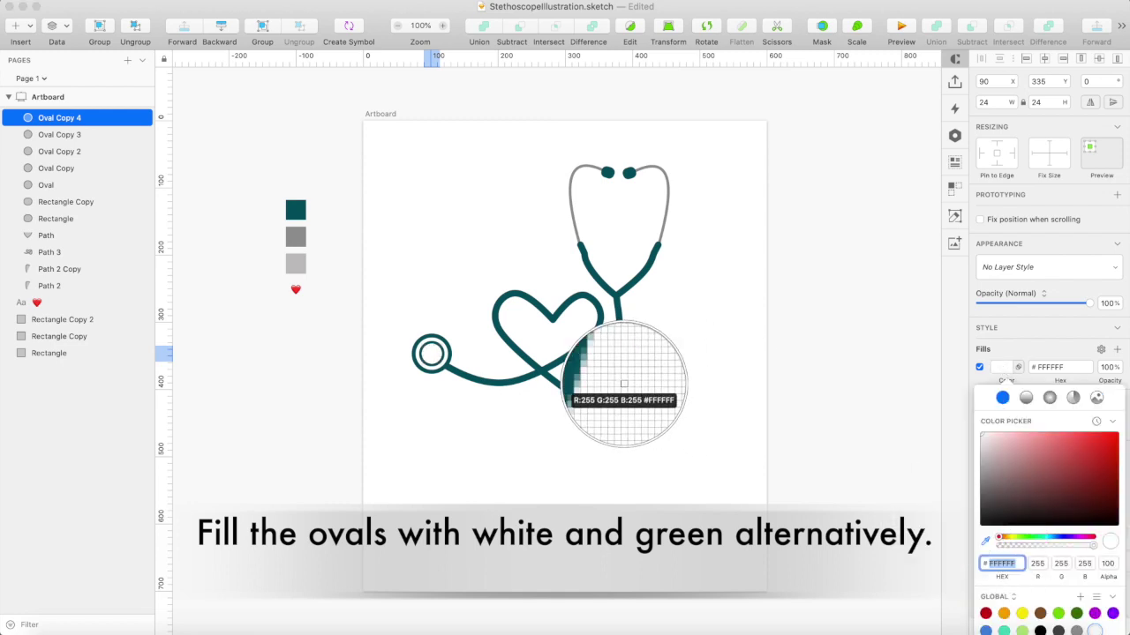
{"action": "left_click", "coordinate": [621, 366]}
Duplicate the heart-shaped tubing path and give the copy a black #000000 border with width 1
{"action": "key", "text": "super+plus"}
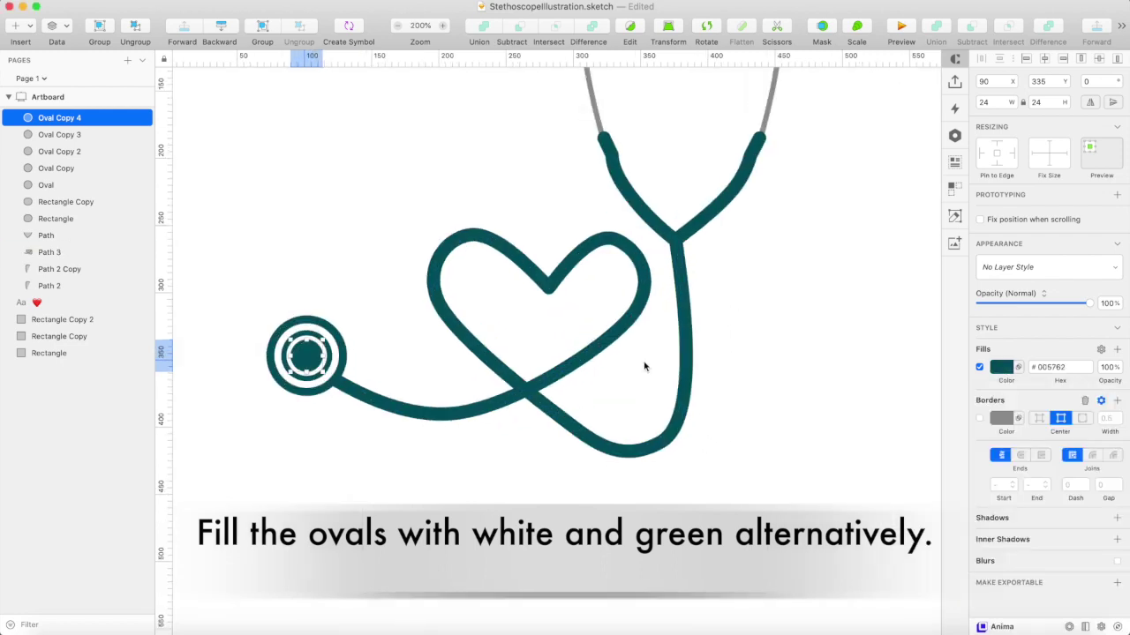
{"action": "left_click", "coordinate": [605, 249]}
{"action": "key", "text": "super+d"}
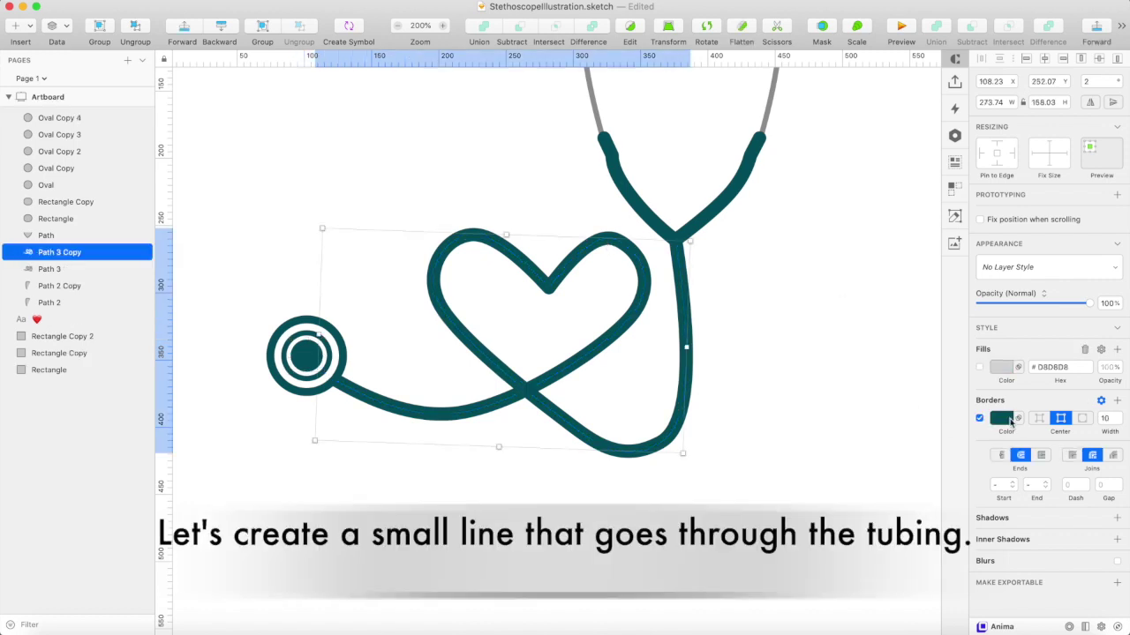
{"action": "left_click", "coordinate": [1104, 413]}
{"action": "type", "text": "1"}
{"action": "key", "text": "Tab"}
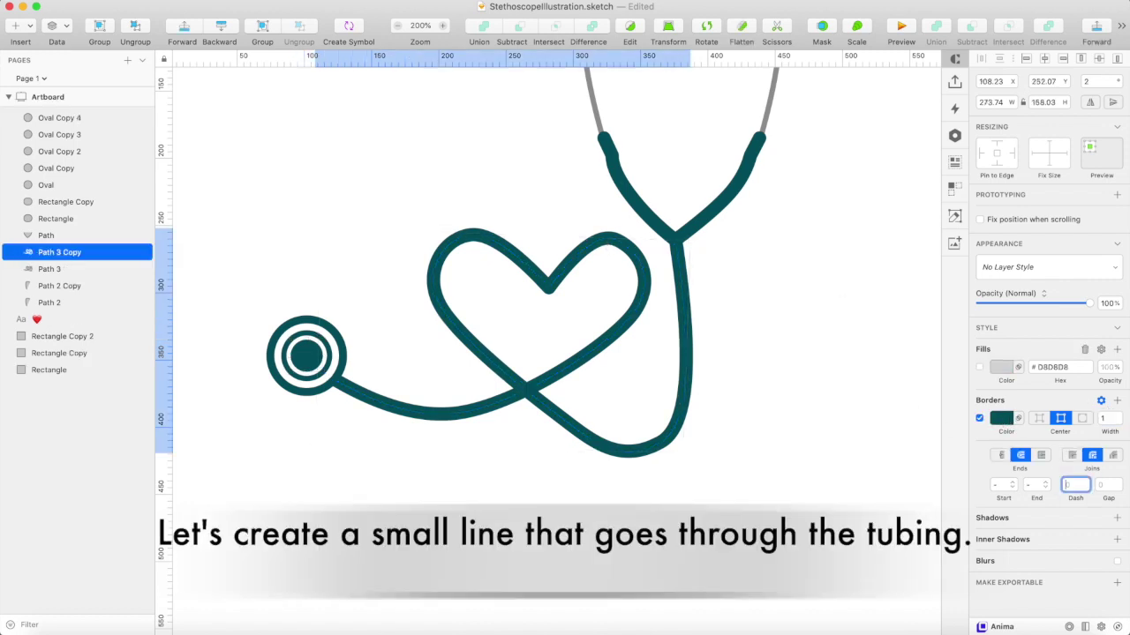
{"action": "left_click", "coordinate": [1003, 422]}
{"action": "type", "text": "000000"}
{"action": "key", "text": "Tab"}
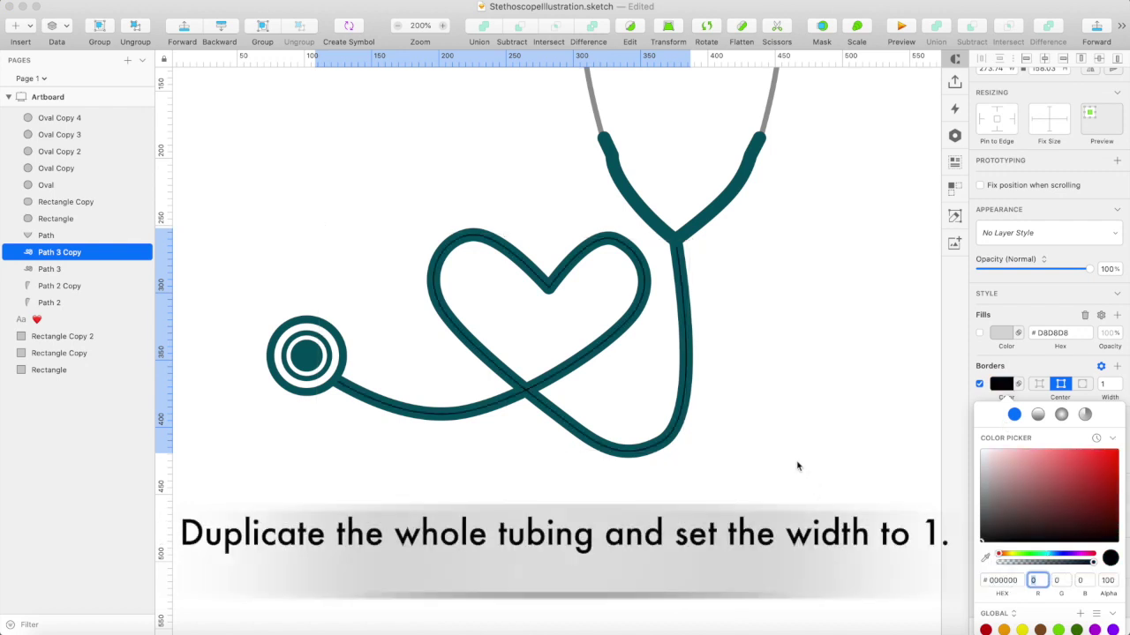
Duplicate the V-shaped tubing path below the headset and give the copy a black #000000 border with width 1
{"action": "scroll", "coordinate": [797, 466], "scroll_direction": "up", "scroll_amount": 2}
{"action": "left_click", "coordinate": [698, 274]}
{"action": "key", "text": "super+d"}
{"action": "double_click", "coordinate": [1105, 384]}
{"action": "type", "text": "1"}
{"action": "key", "text": "Return"}
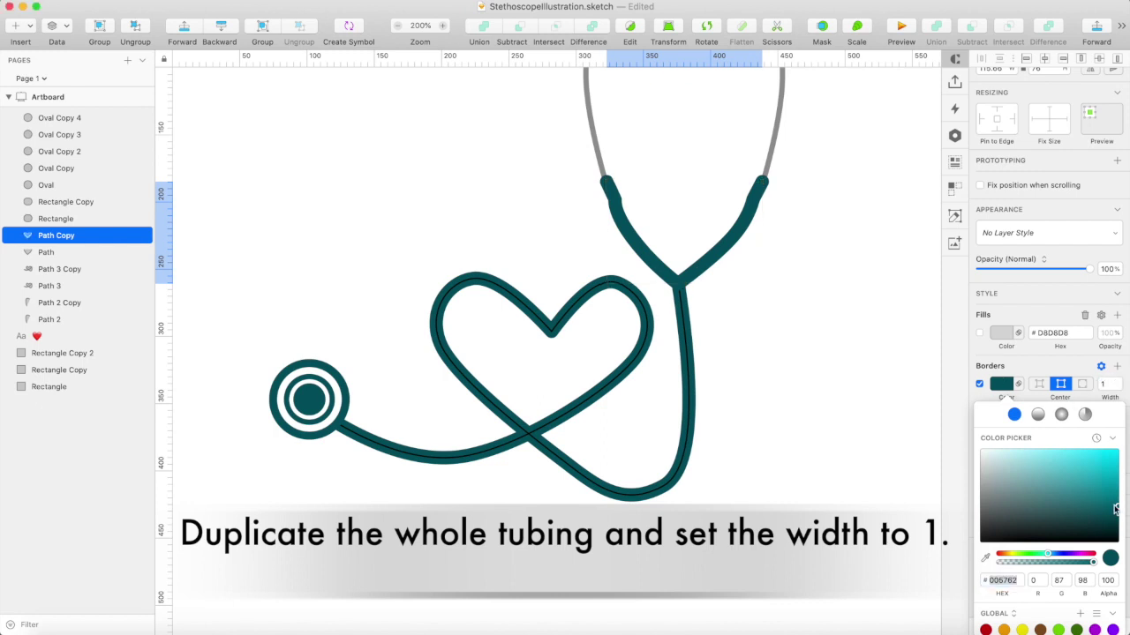
{"action": "type", "text": "000000"}
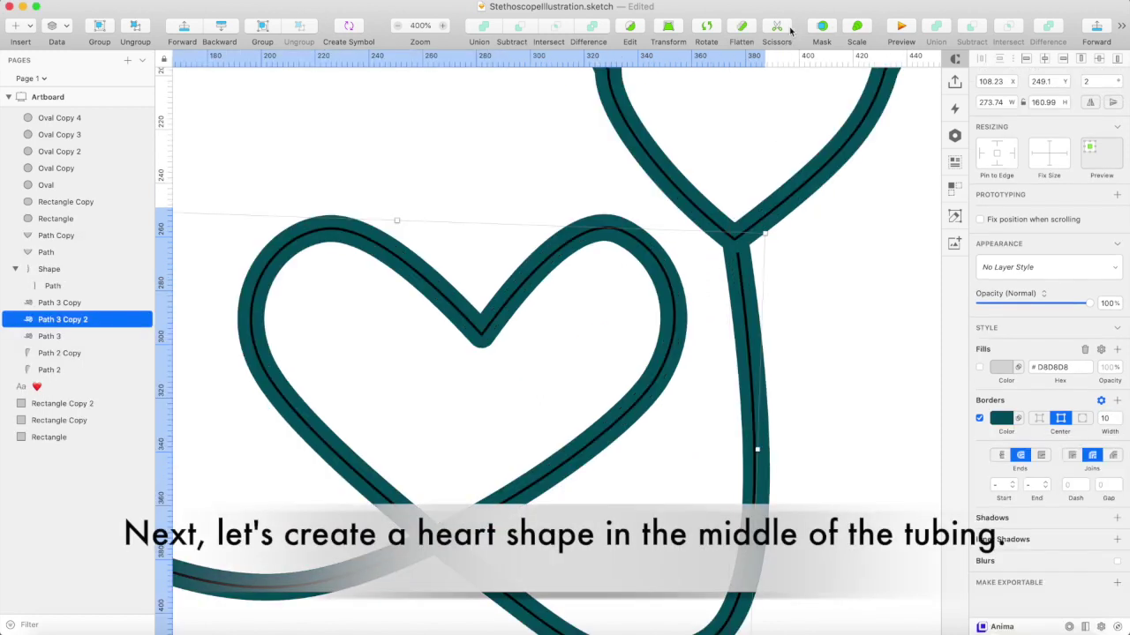
Trim the unwanted segments off the duplicated tubing path with the Scissors, keeping its heart outline
{"action": "left_click", "coordinate": [778, 29]}
{"action": "left_click", "coordinate": [360, 601]}
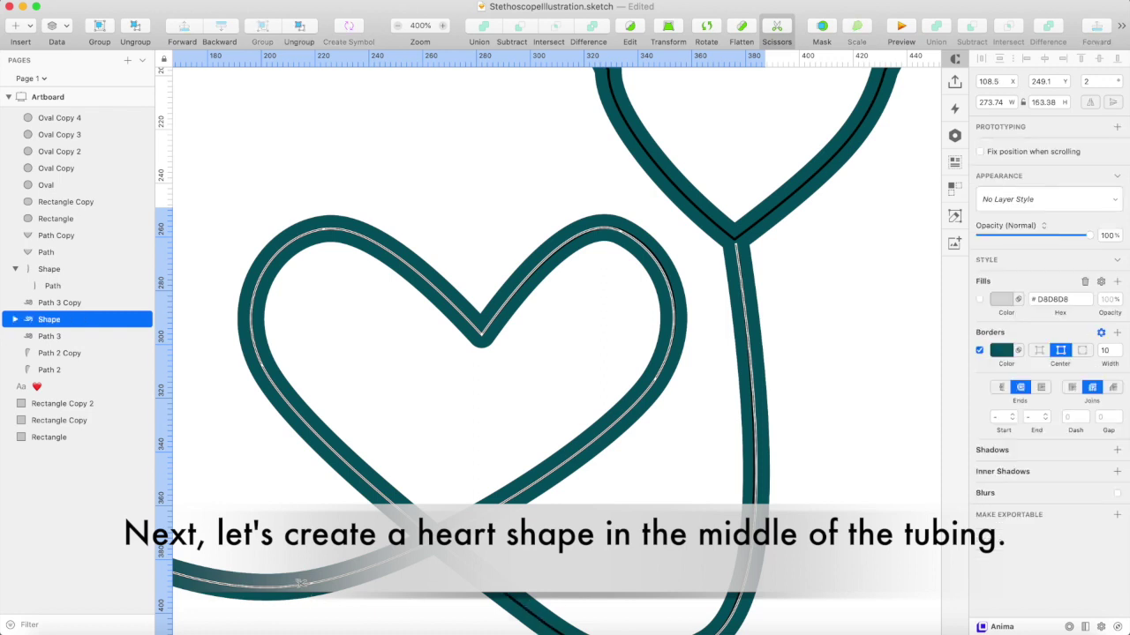
{"action": "key", "text": "Escape"}
{"action": "key", "text": "Return"}
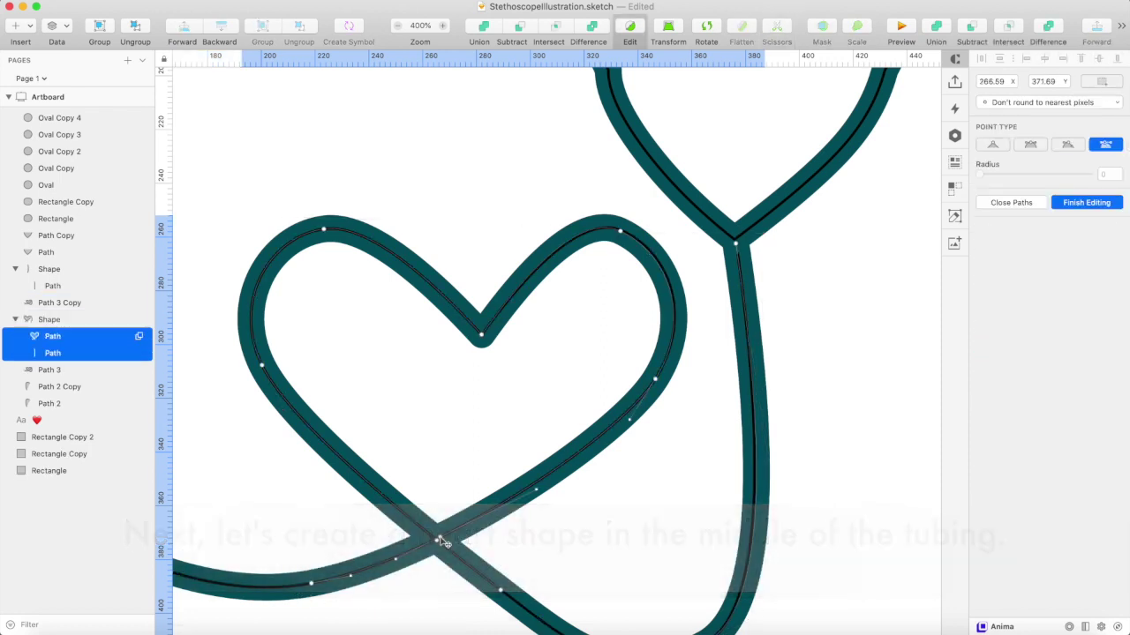
{"action": "key", "text": "Escape"}
{"action": "left_click", "coordinate": [777, 29]}
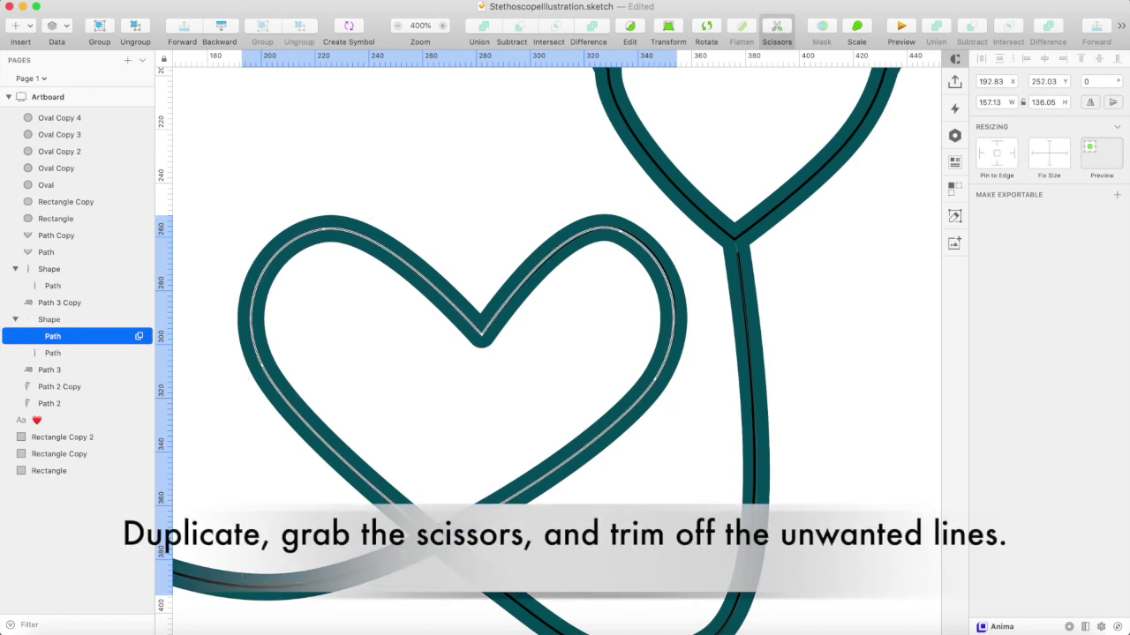
Move the heart outline's lower end point to about X 265.39, Y 372.84 and scale the heart to 75%
{"action": "key", "text": "Return"}
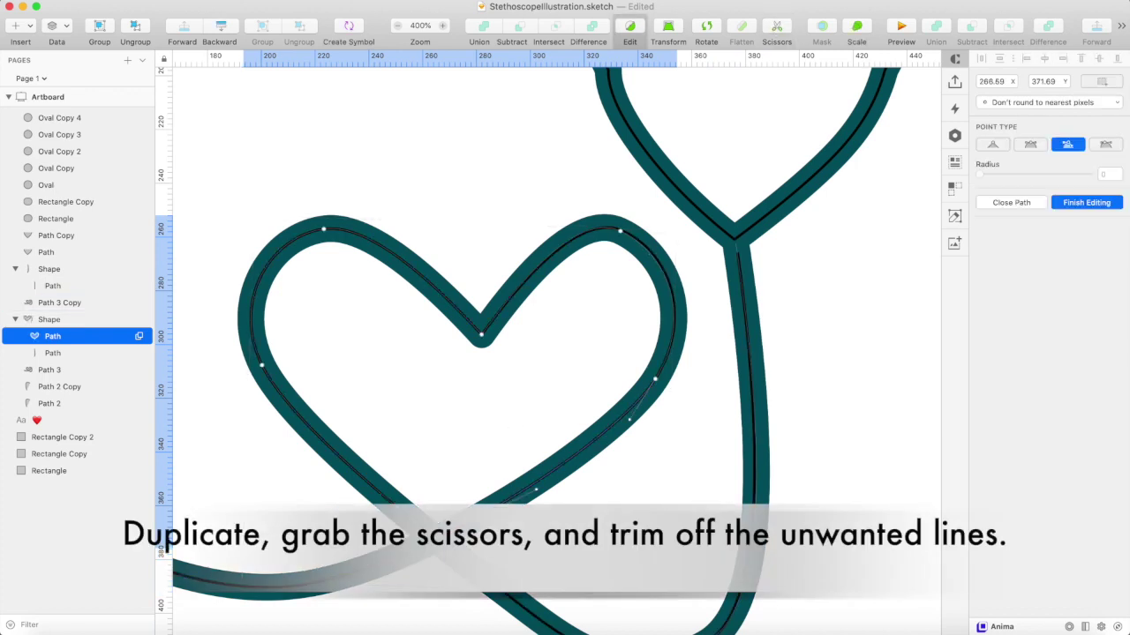
{"action": "left_click_drag", "start_coordinate": [440, 536], "coordinate": [437, 539]}
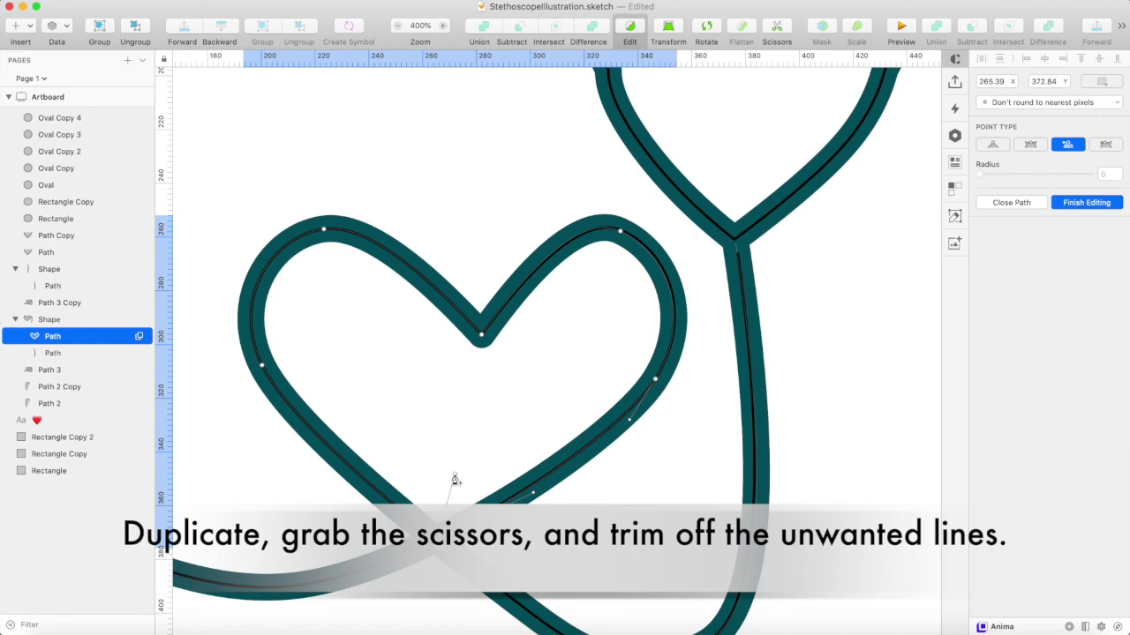
{"action": "key", "text": "Escape"}
{"action": "left_click", "coordinate": [855, 27]}
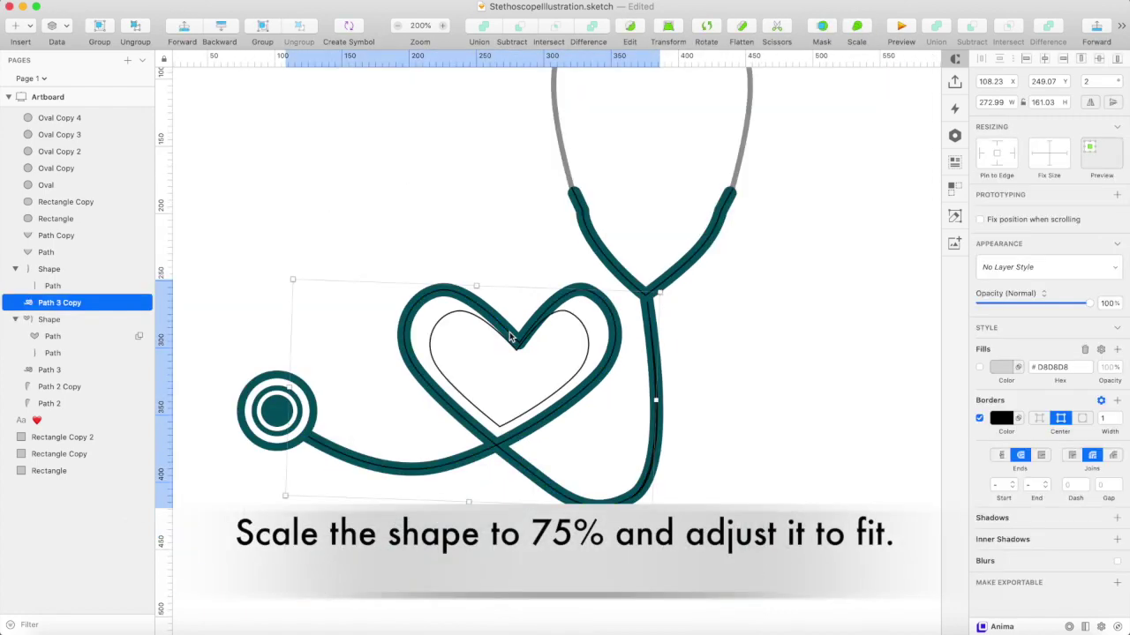
Raise the centre notch of the tubing paths and of the smaller heart to fit the heart inside the tubing
{"action": "double_click", "coordinate": [536, 350]}
{"action": "double_click", "coordinate": [718, 328]}
{"action": "double_click", "coordinate": [532, 335]}
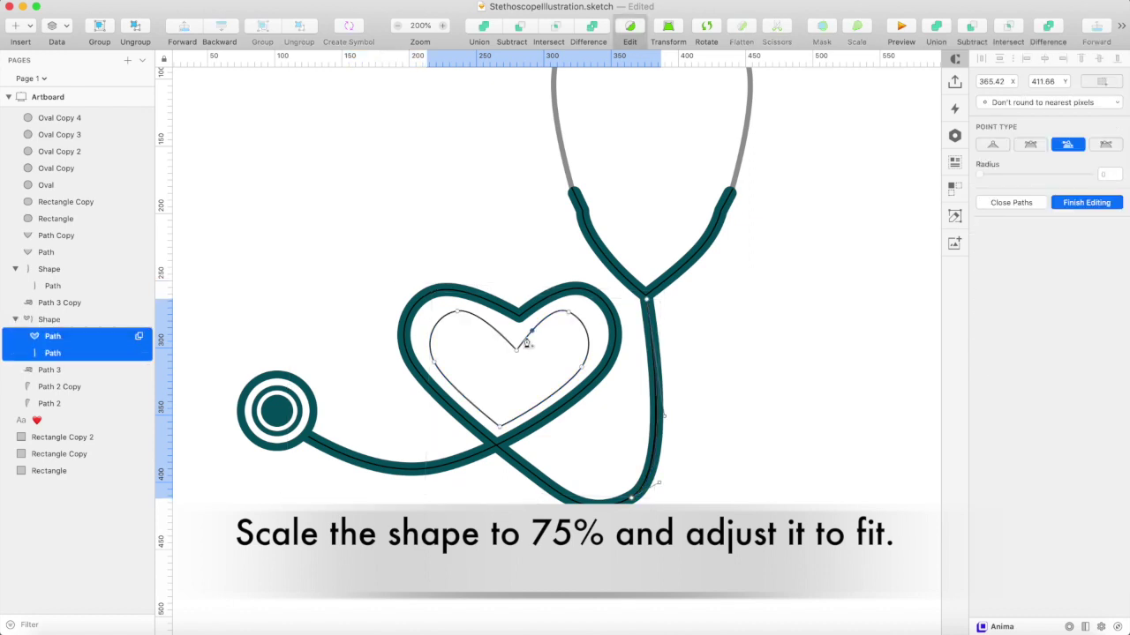
{"action": "left_click_drag", "start_coordinate": [517, 351], "coordinate": [516, 336]}
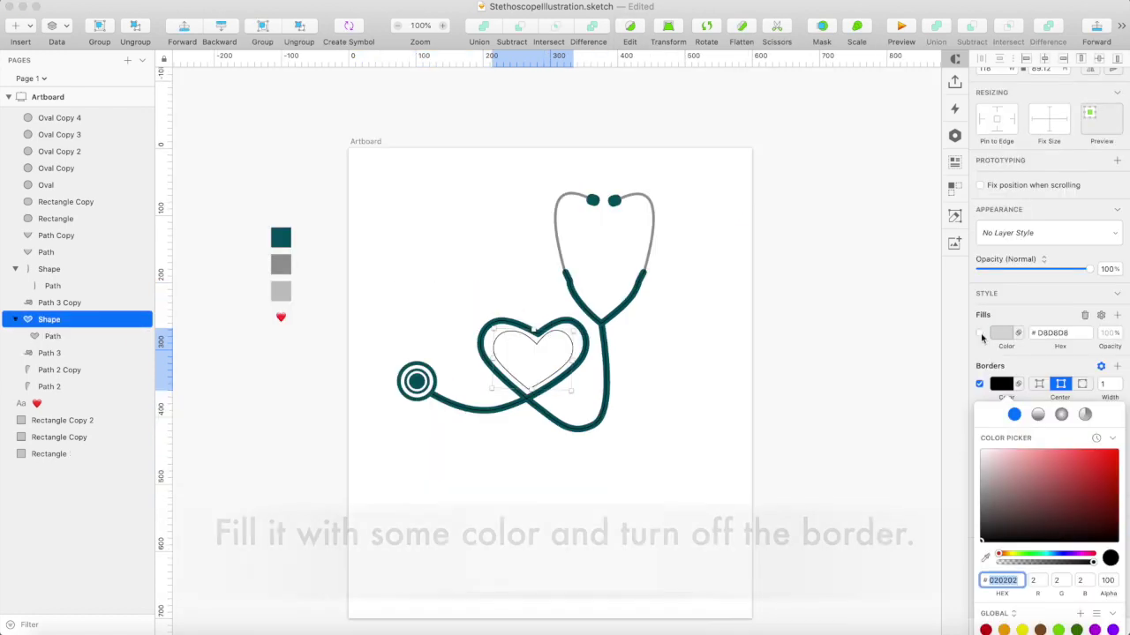
Turn on the inner heart's #D8D8D8 fill and turn off its border
{"action": "left_click", "coordinate": [980, 333]}
{"action": "key", "text": "super+plus"}
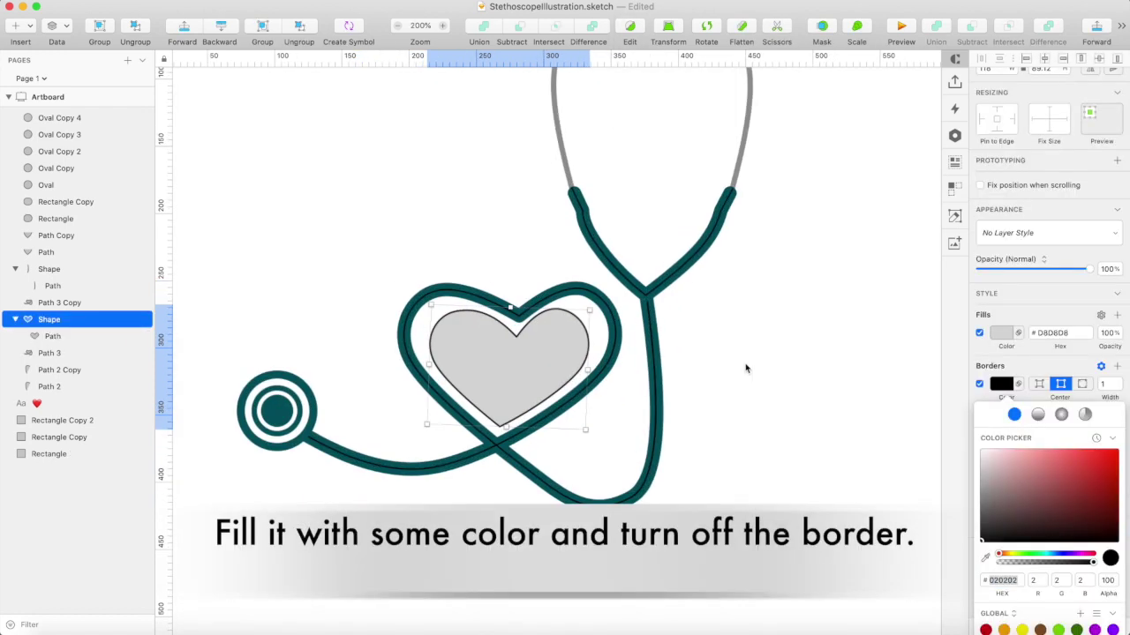
{"action": "left_click", "coordinate": [979, 383]}
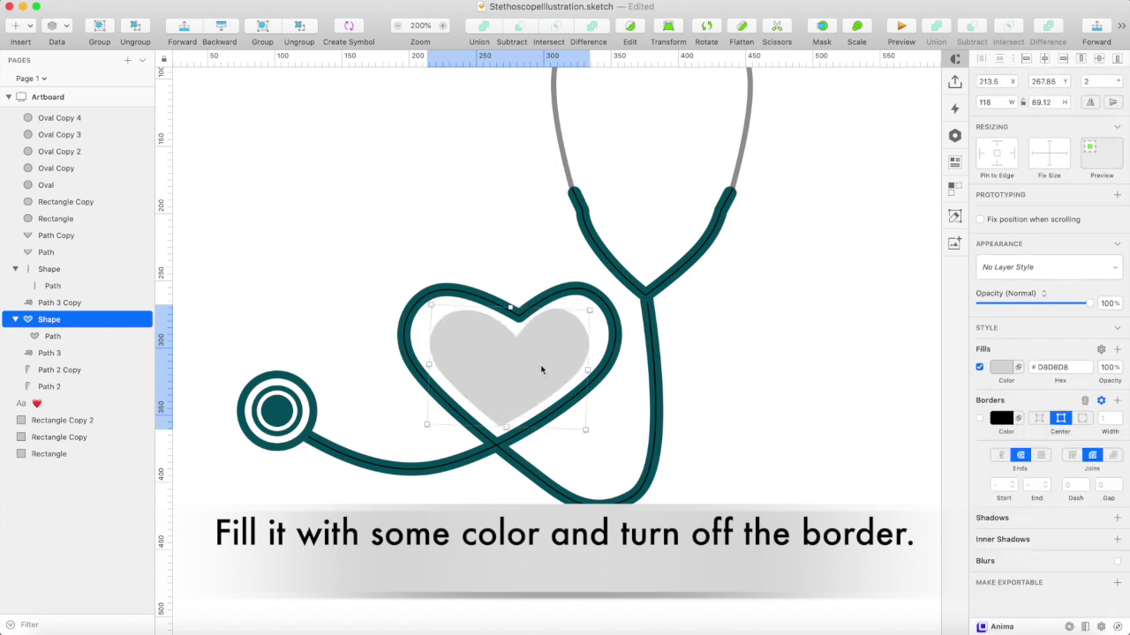
Add a text box inside the heart reading "A big salute to all healthcare professionals"
{"action": "key", "text": "t"}
{"action": "left_click_drag", "start_coordinate": [457, 342], "coordinate": [565, 415]}
{"action": "type", "text": "A b"}
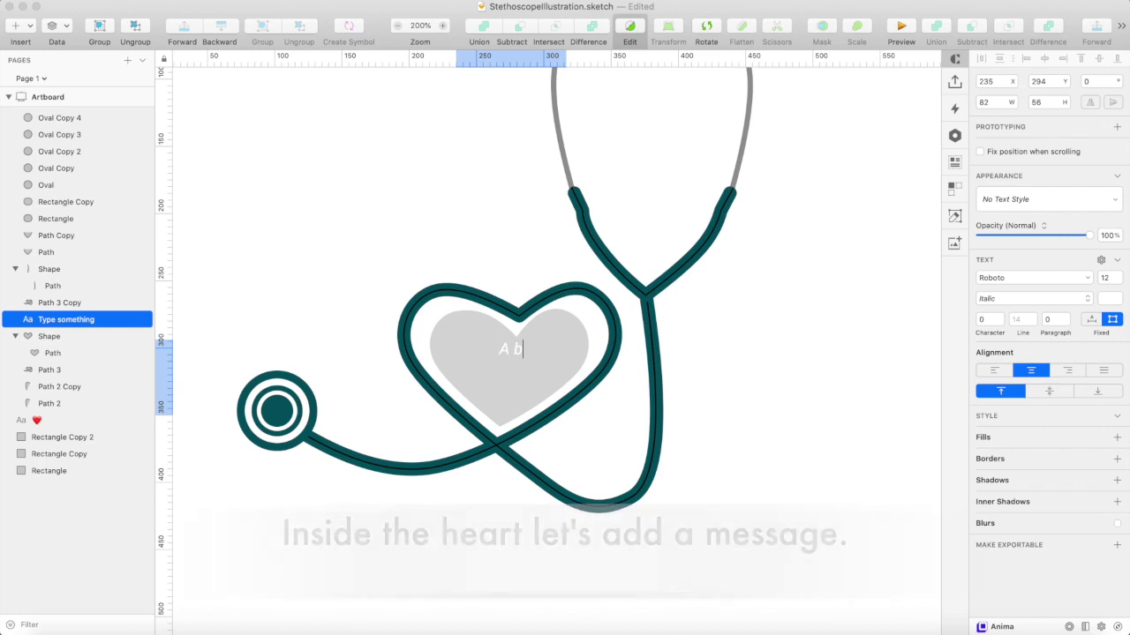
{"action": "type", "text": "ig salute to all healthcare"}
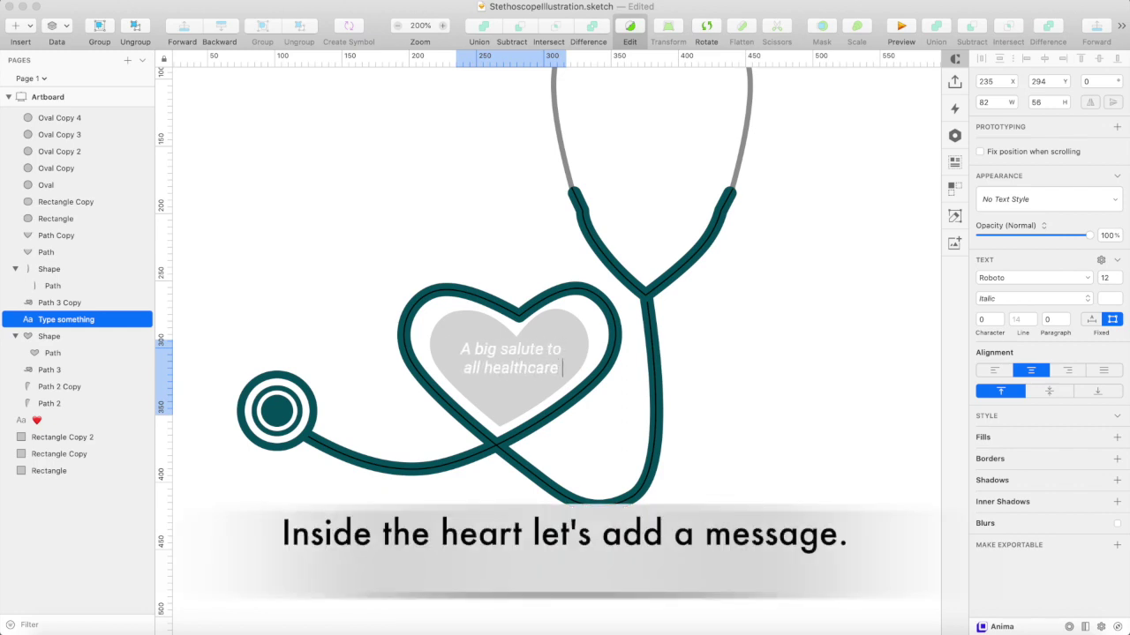
{"action": "type", "text": " professionals"}
{"action": "key", "text": "Escape"}
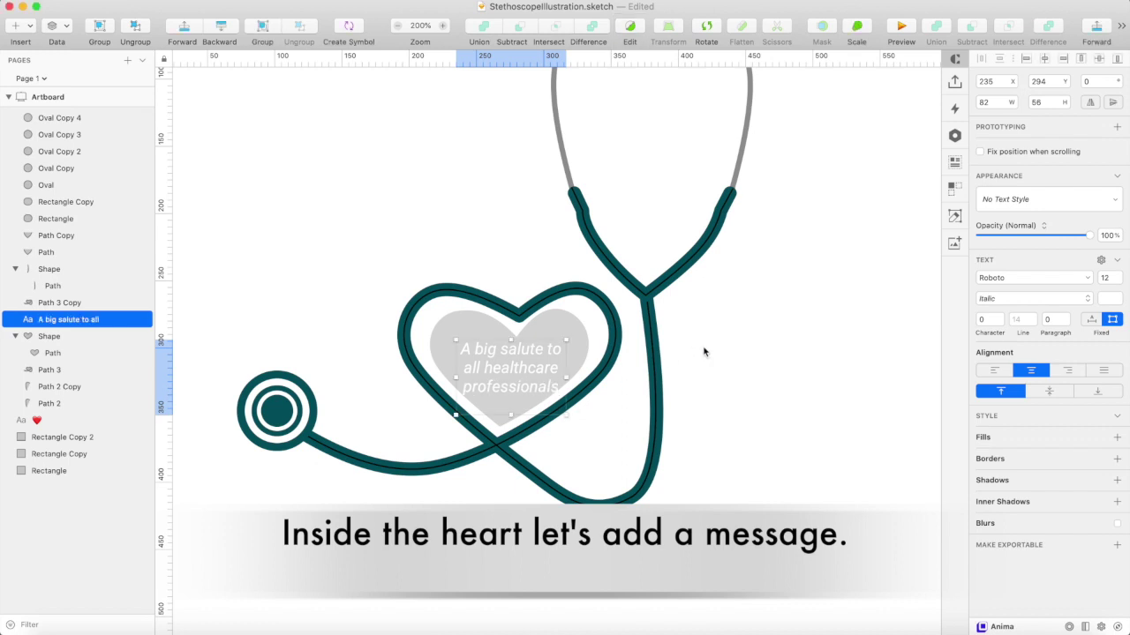
Format the word "salute" in the heart message as Bold Italic at font size 15
{"action": "key", "text": "super+plus"}
{"action": "double_click", "coordinate": [476, 358]}
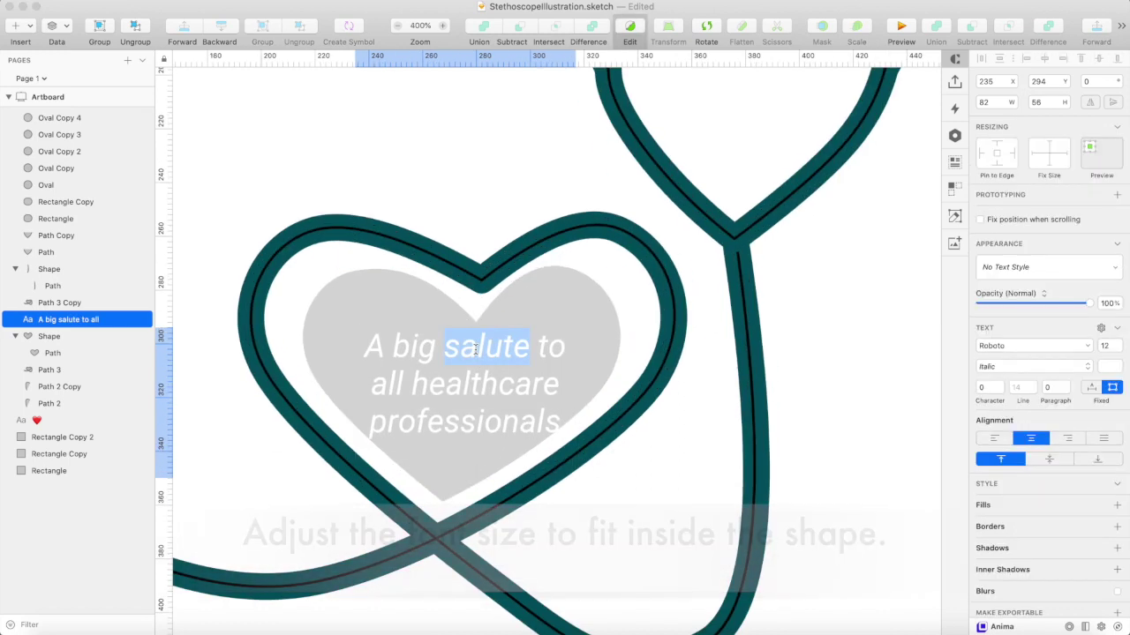
{"action": "left_click", "coordinate": [441, 348]}
{"action": "left_click", "coordinate": [1119, 343]}
{"action": "left_click", "coordinate": [1119, 344]}
{"action": "left_click", "coordinate": [1119, 344]}
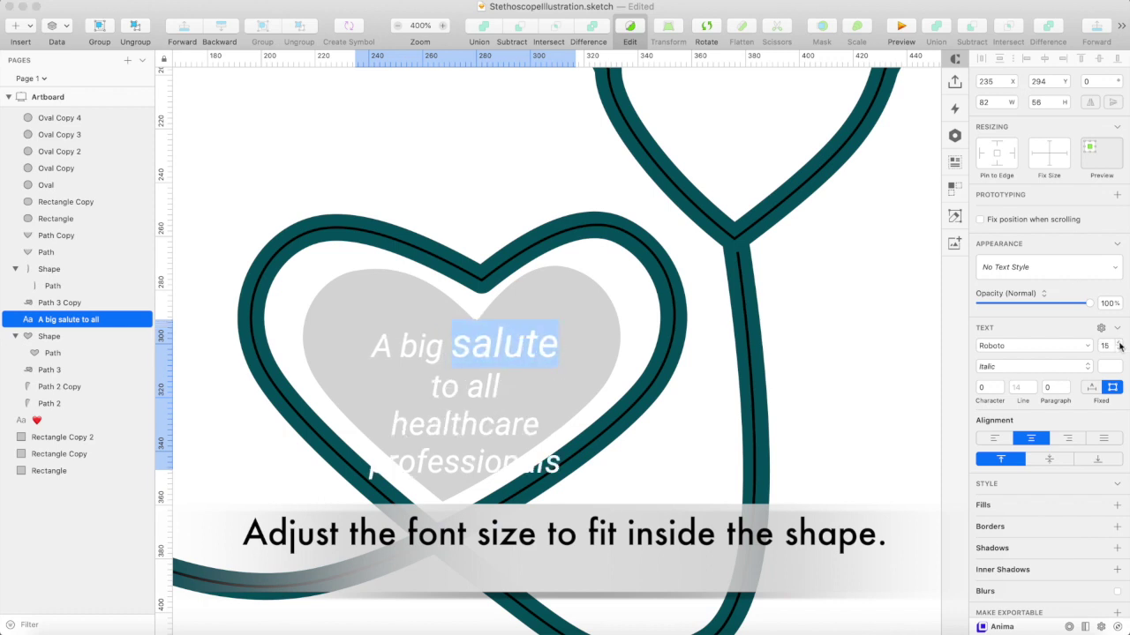
{"action": "left_click", "coordinate": [1018, 368]}
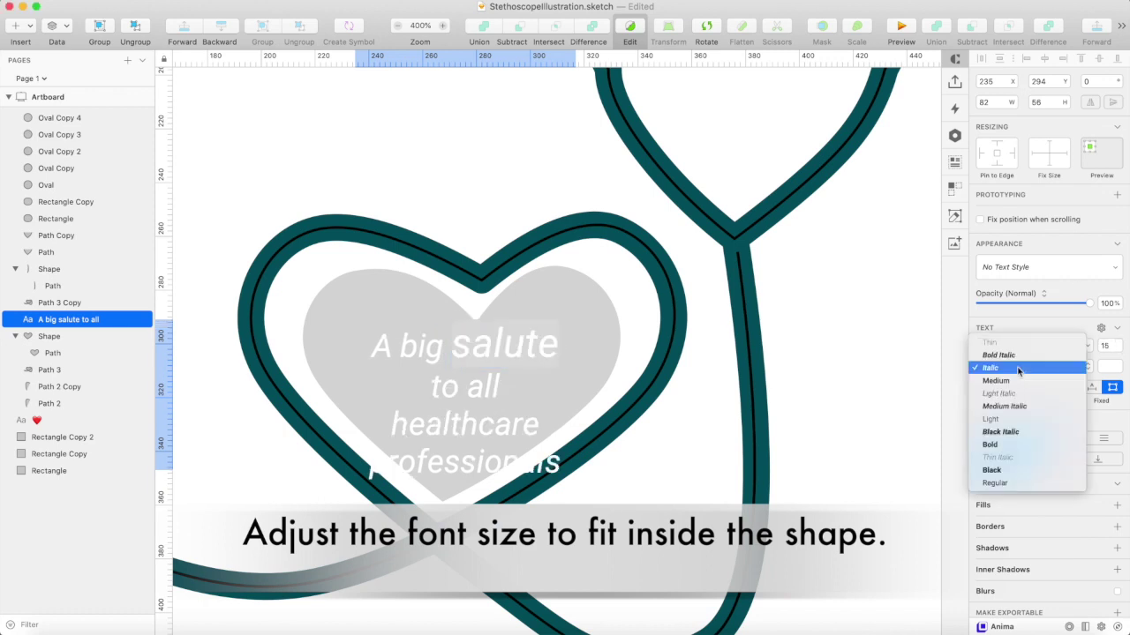
{"action": "left_click", "coordinate": [1012, 351]}
{"action": "key", "text": "Escape"}
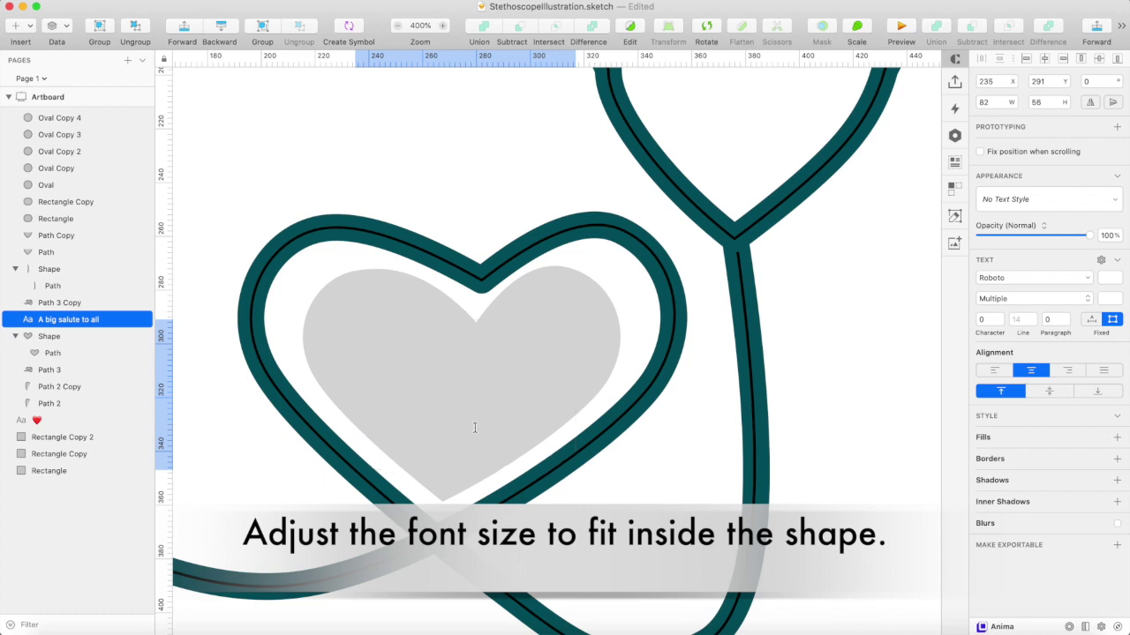
Format the words "healthcare professionals" as Bold Italic at font size 15
{"action": "double_click", "coordinate": [474, 428]}
{"action": "mouse_move", "coordinate": [474, 428]}
{"action": "left_mouse_down"}
{"action": "mouse_move", "coordinate": [476, 463]}
{"action": "mouse_move", "coordinate": [558, 466]}
{"action": "left_mouse_up"}
{"action": "left_click", "coordinate": [1001, 366]}
{"action": "left_click", "coordinate": [1002, 358]}
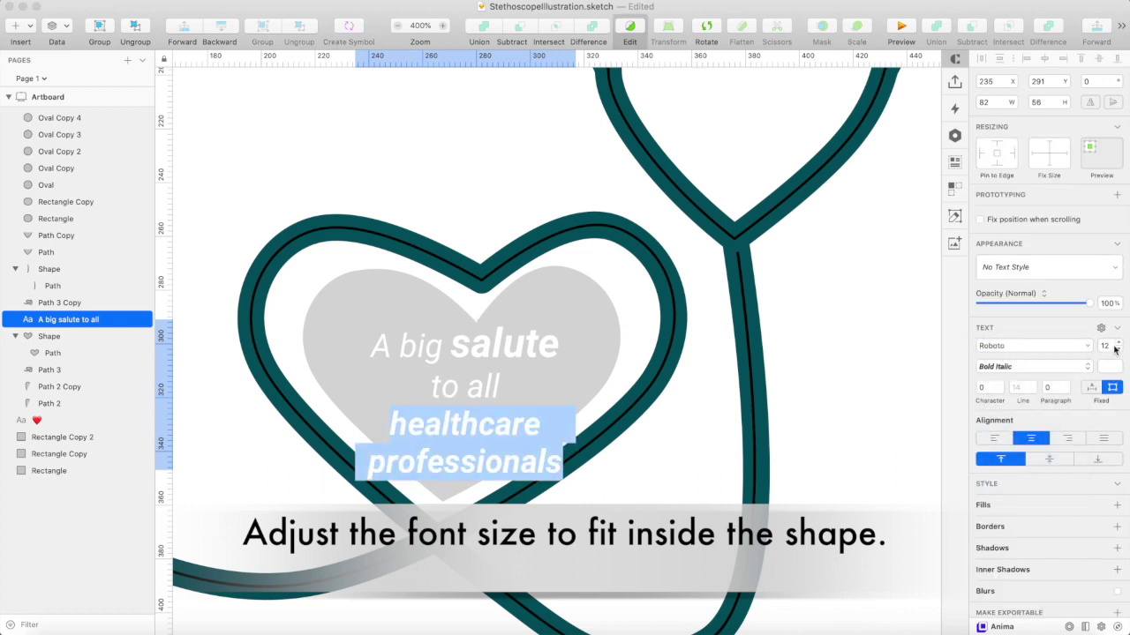
{"action": "left_click", "coordinate": [1117, 343]}
{"action": "left_click", "coordinate": [1116, 344]}
{"action": "key", "text": "Escape"}
Widen the message text box on both sides to 102 and move it up to Y 288
{"action": "left_click_drag", "start_coordinate": [575, 394], "coordinate": [602, 395]}
{"action": "left_click_drag", "start_coordinate": [354, 396], "coordinate": [330, 396]}
{"action": "key", "text": "Up"}
{"action": "key", "text": "Up"}
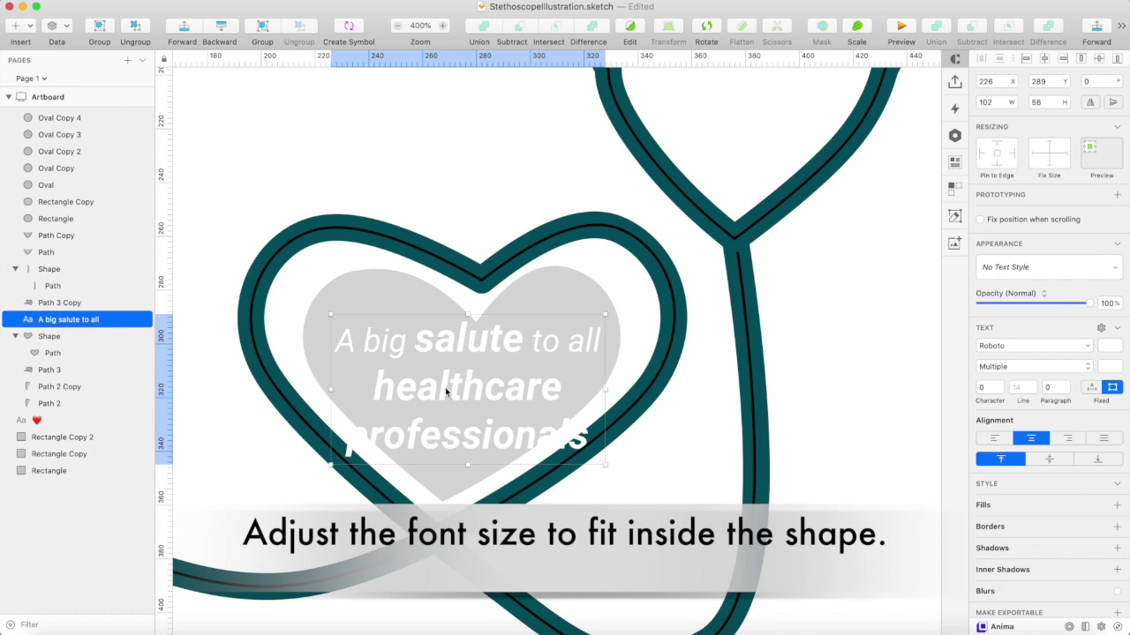
{"action": "key", "text": "Up"}
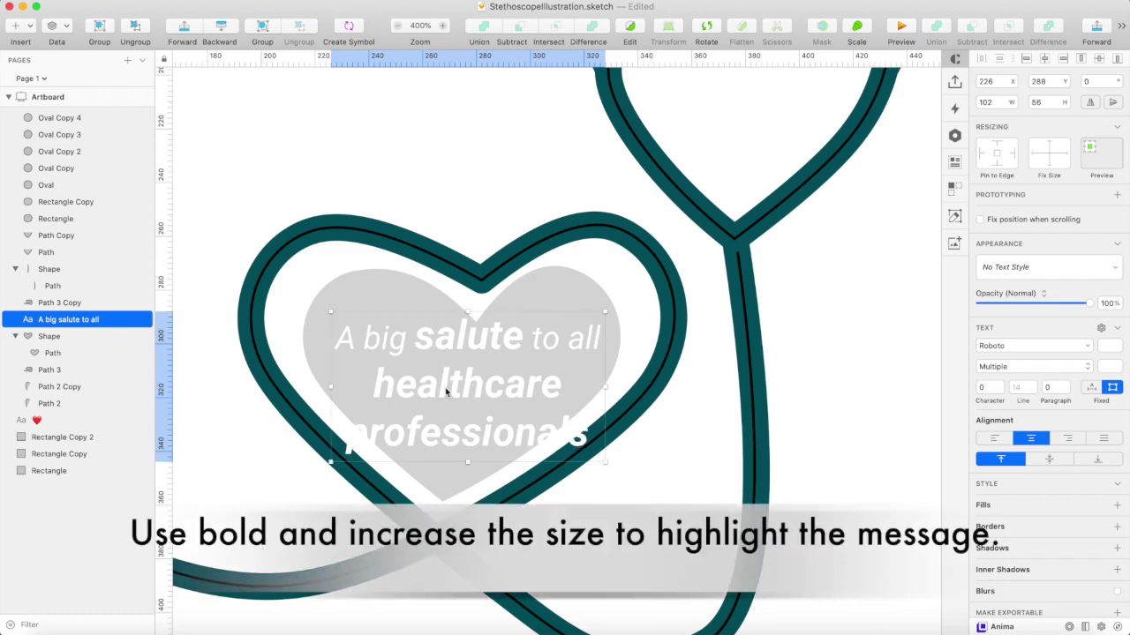
Reduce the font size of "healthcare professionals" to 12
{"action": "key", "text": "super+minus"}
{"action": "left_click", "coordinate": [723, 356]}
{"action": "left_click", "coordinate": [543, 395]}
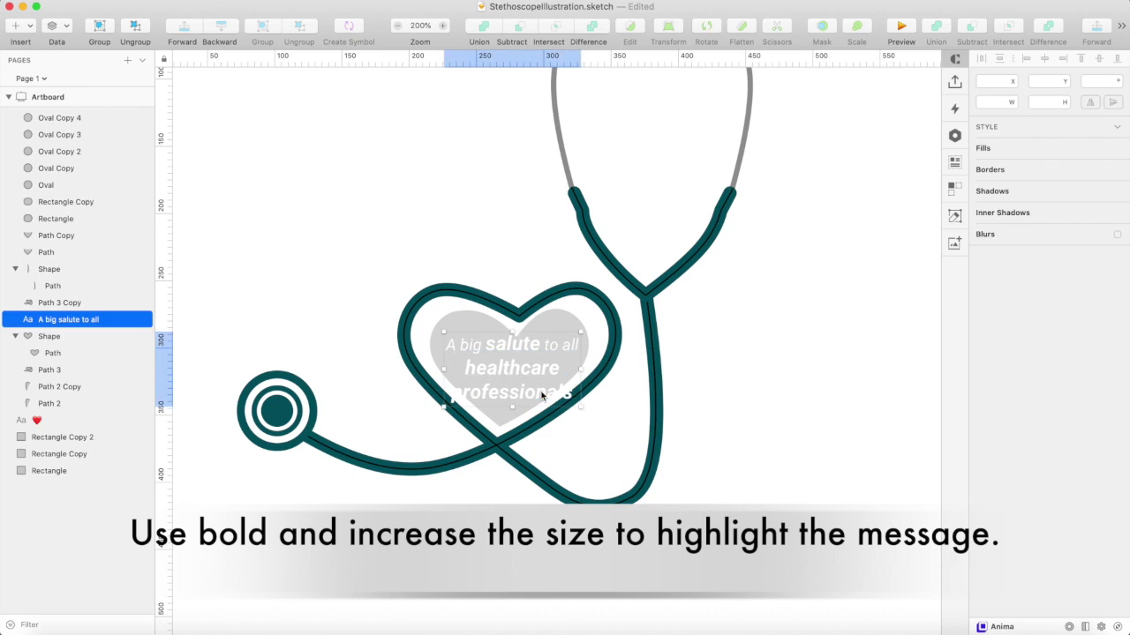
{"action": "key", "text": "super+plus"}
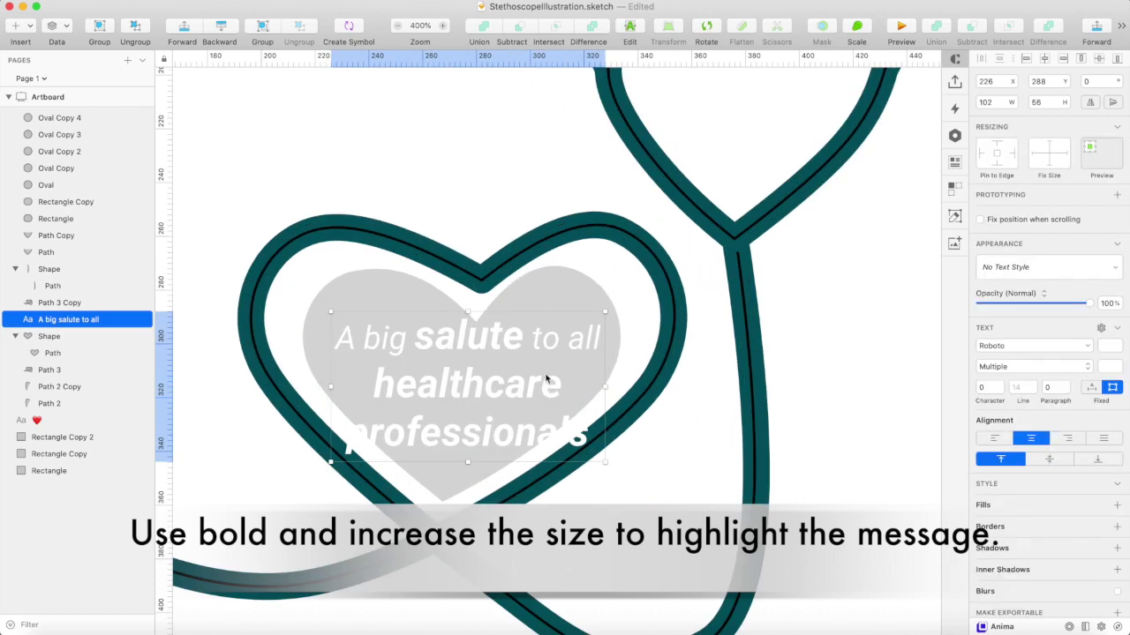
{"action": "double_click", "coordinate": [530, 430]}
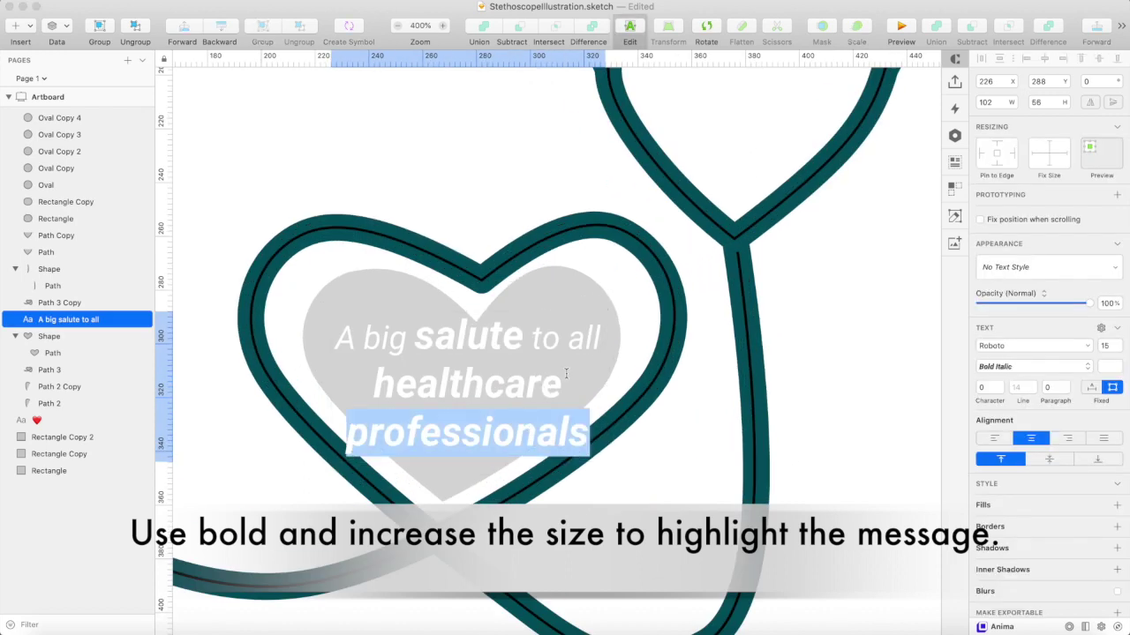
{"action": "left_click", "coordinate": [529, 390], "text": "shift"}
{"action": "left_click", "coordinate": [1118, 349]}
{"action": "left_click", "coordinate": [1118, 350]}
{"action": "left_click", "coordinate": [1118, 349]}
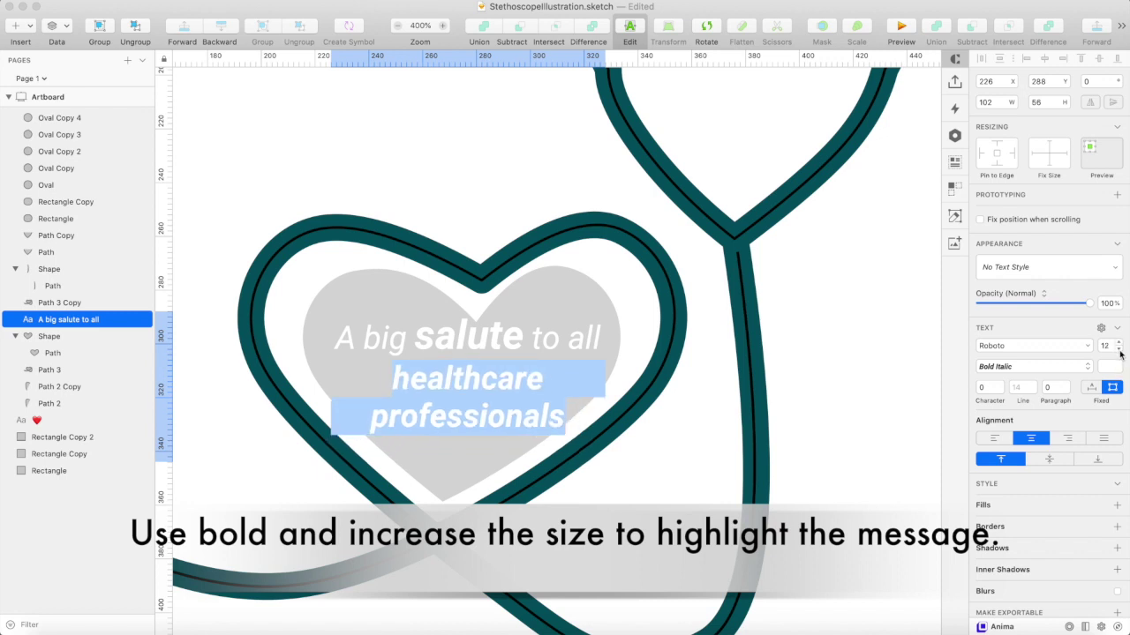
{"action": "key", "text": "Escape"}
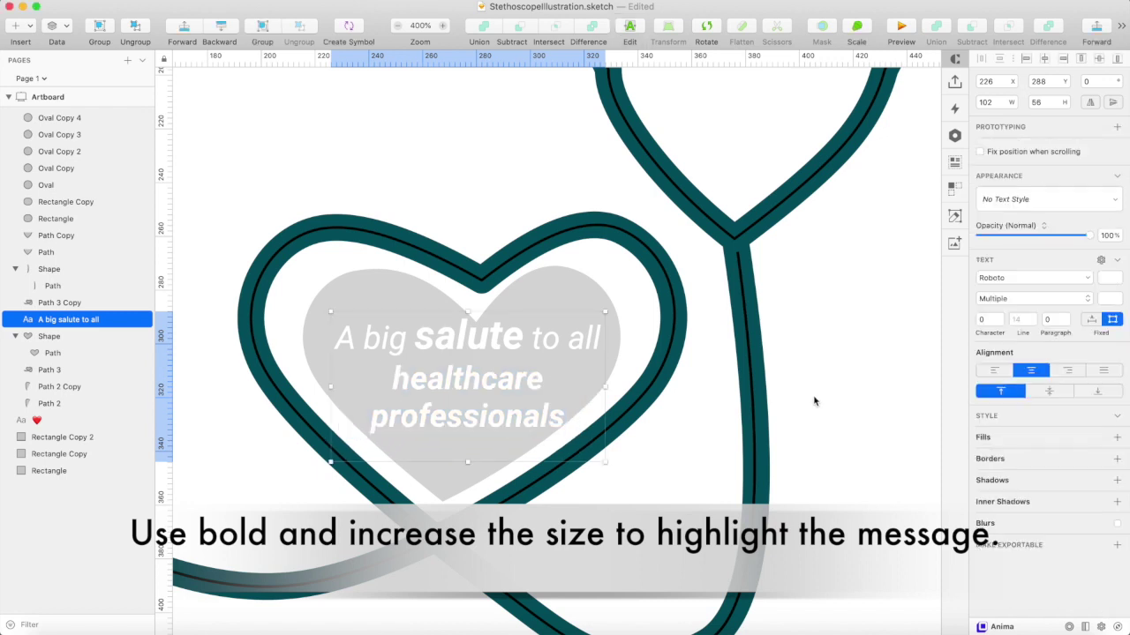
Reduce the font size of the word "salute" to 12
{"action": "double_click", "coordinate": [487, 346]}
{"action": "left_click", "coordinate": [1119, 350]}
{"action": "left_click", "coordinate": [1119, 350]}
{"action": "left_click", "coordinate": [1119, 349]}
{"action": "key", "text": "Escape"}
Reduce the font size of the words "A big" and "to all" in the salute message
{"action": "double_click", "coordinate": [394, 342]}
{"action": "left_click", "coordinate": [397, 341]}
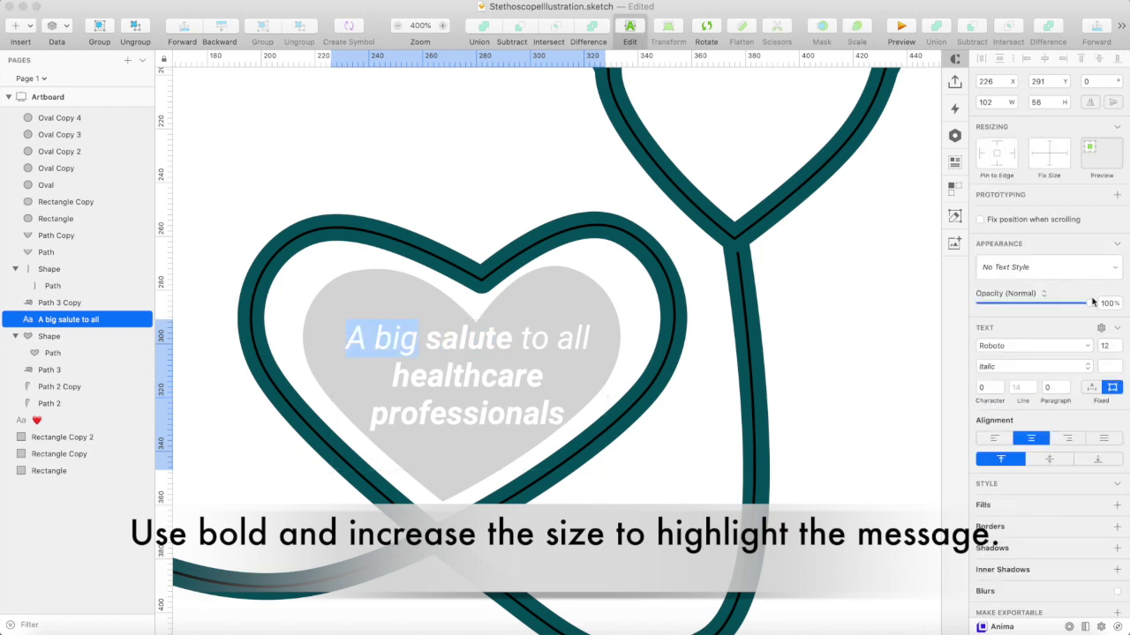
{"action": "left_click", "coordinate": [1119, 350]}
{"action": "left_click", "coordinate": [1119, 351]}
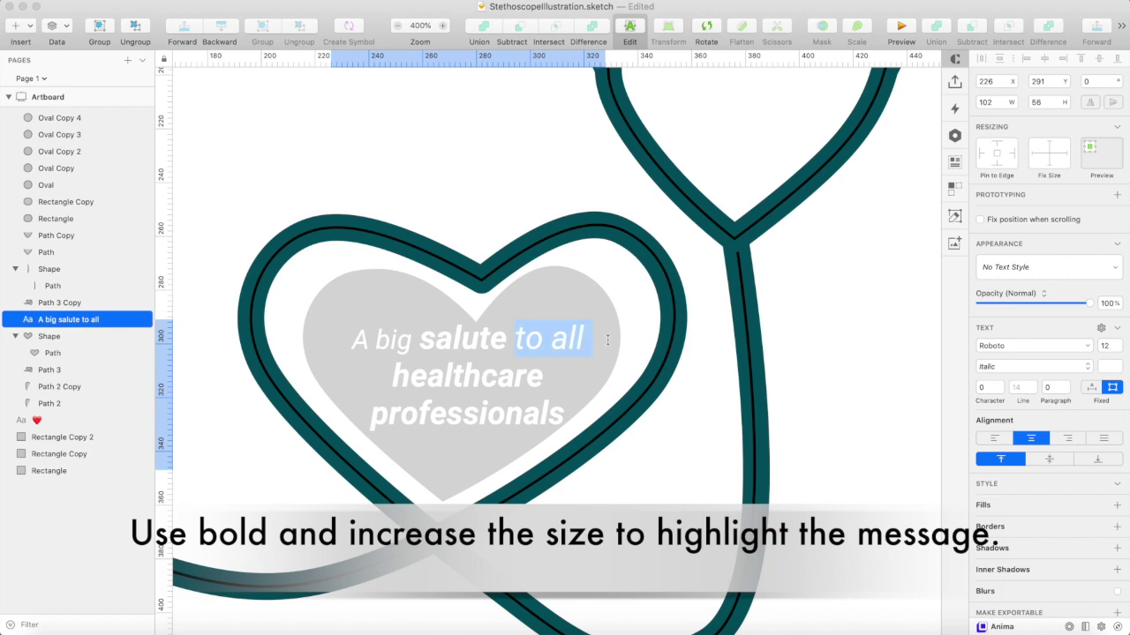
{"action": "left_click", "coordinate": [1119, 349]}
{"action": "left_click", "coordinate": [1119, 349]}
{"action": "key", "text": "Escape"}
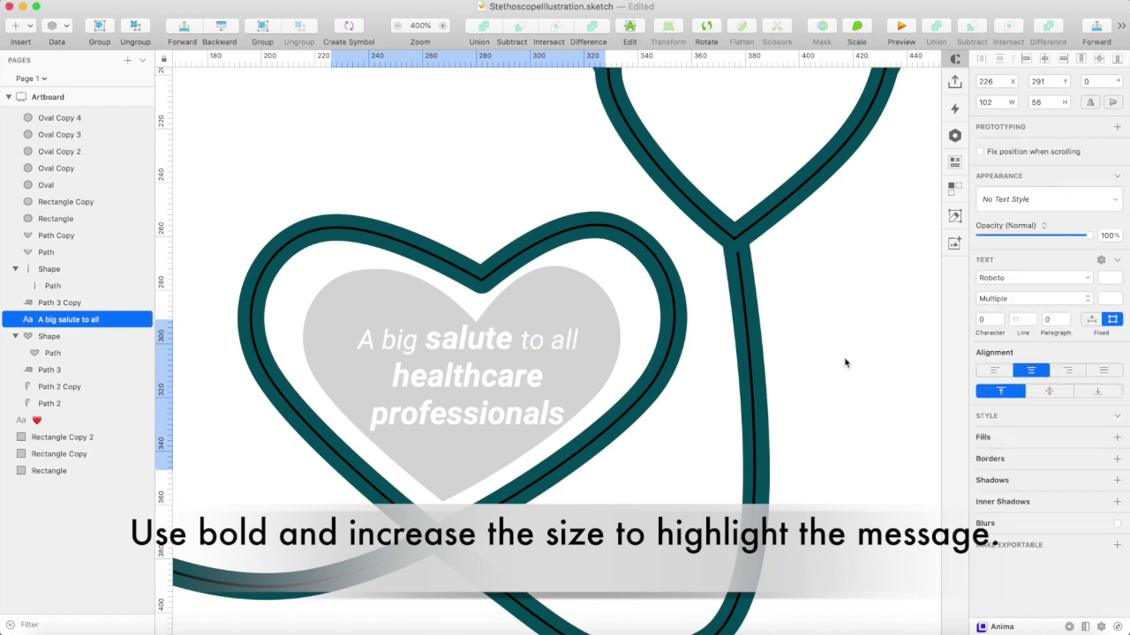
Fill the message text with the tubing's dark green, #005762, sampled from the stethoscope tube
{"action": "left_click", "coordinate": [985, 437]}
{"action": "left_click", "coordinate": [985, 562]}
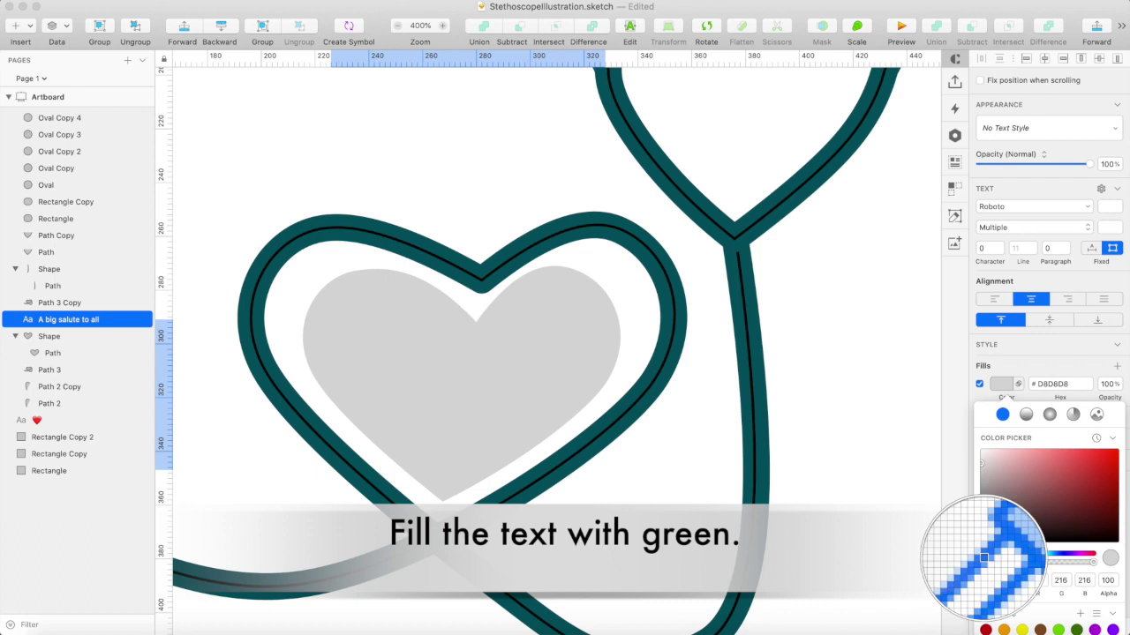
{"action": "left_click", "coordinate": [747, 467]}
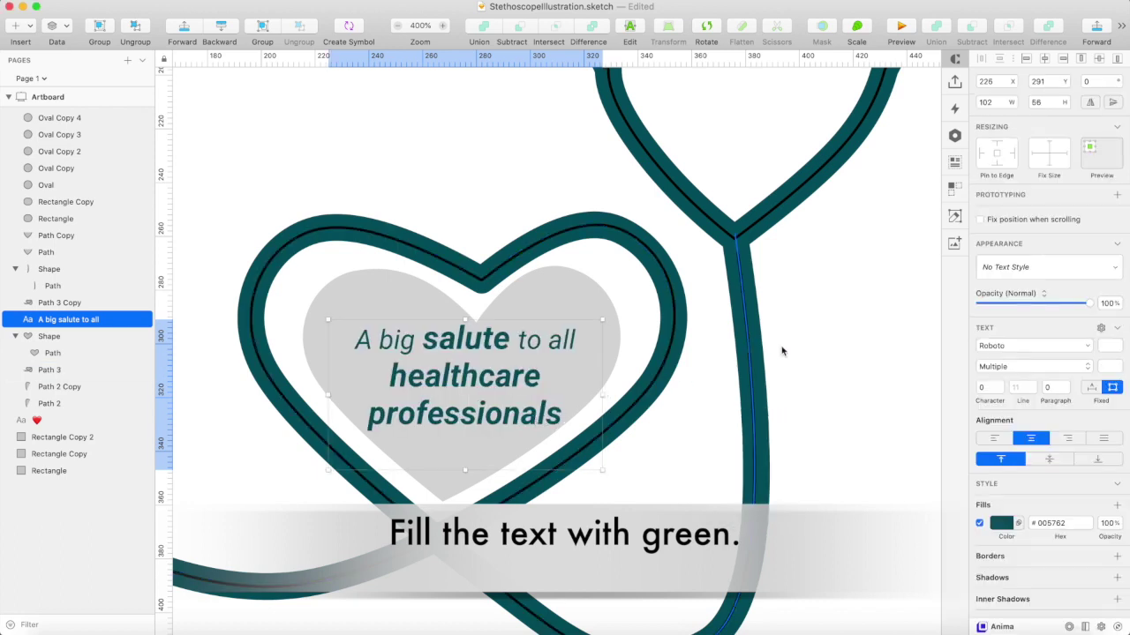
{"action": "left_click", "coordinate": [814, 351]}
Copy the red heart emoji beside the artboard and place the copy below "professionals" inside the grey heart, at X 263, Y 318
{"action": "key", "text": "super+0"}
{"action": "left_click", "coordinate": [283, 316]}
{"action": "key", "text": "super+c"}
{"action": "left_click", "coordinate": [532, 378]}
{"action": "key", "text": "super+v"}
{"action": "left_click_drag", "start_coordinate": [532, 381], "coordinate": [529, 381]}
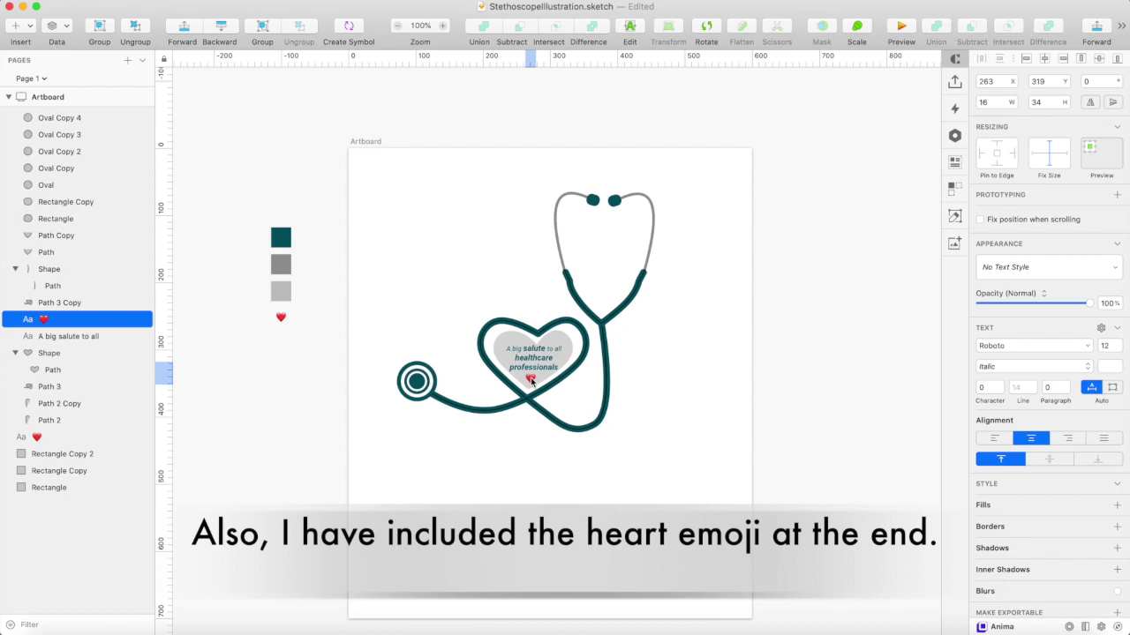
{"action": "key", "text": "super+plus"}
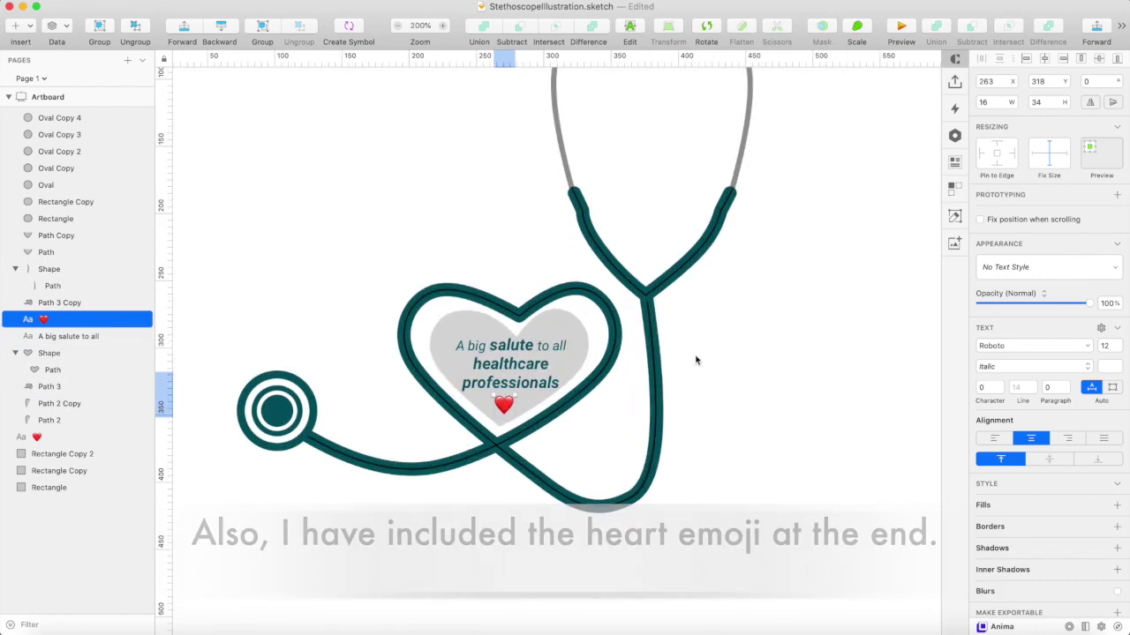
{"action": "left_click", "coordinate": [698, 570]}
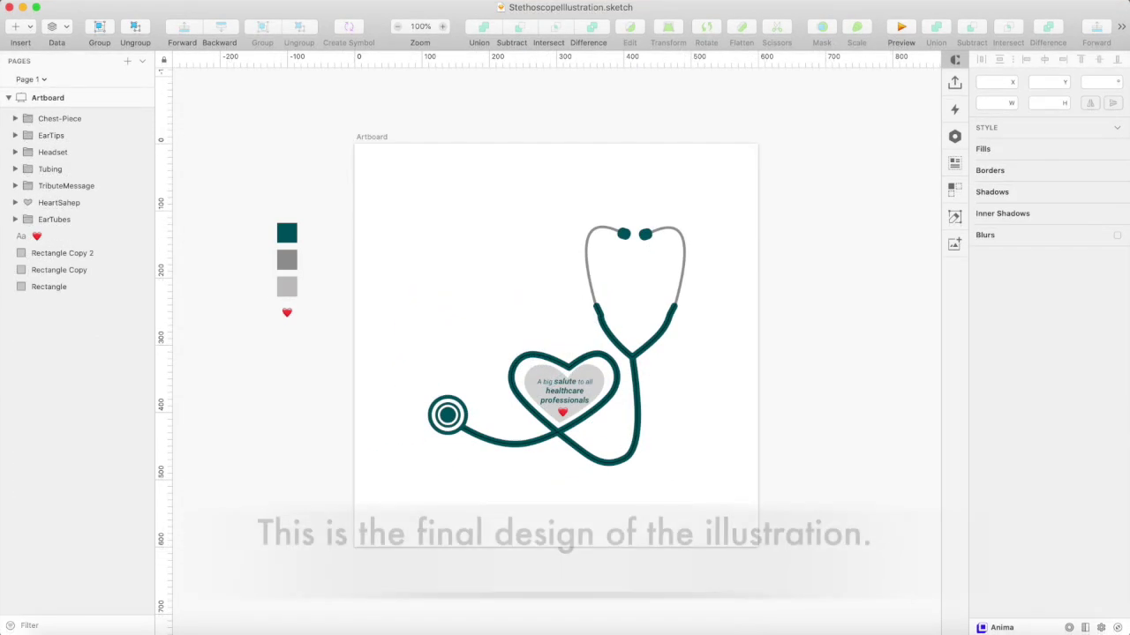